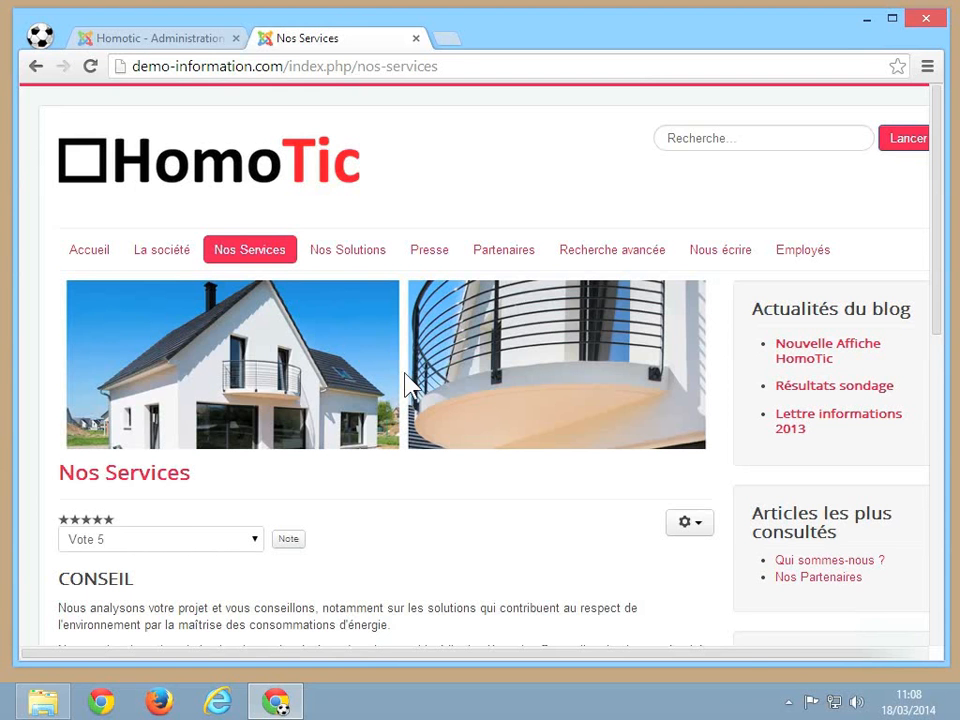
Examine the Nos Services article's clickable title, voting controls, print and e-mail options, and the details block at its end.
scroll(408, 385, down, 1)
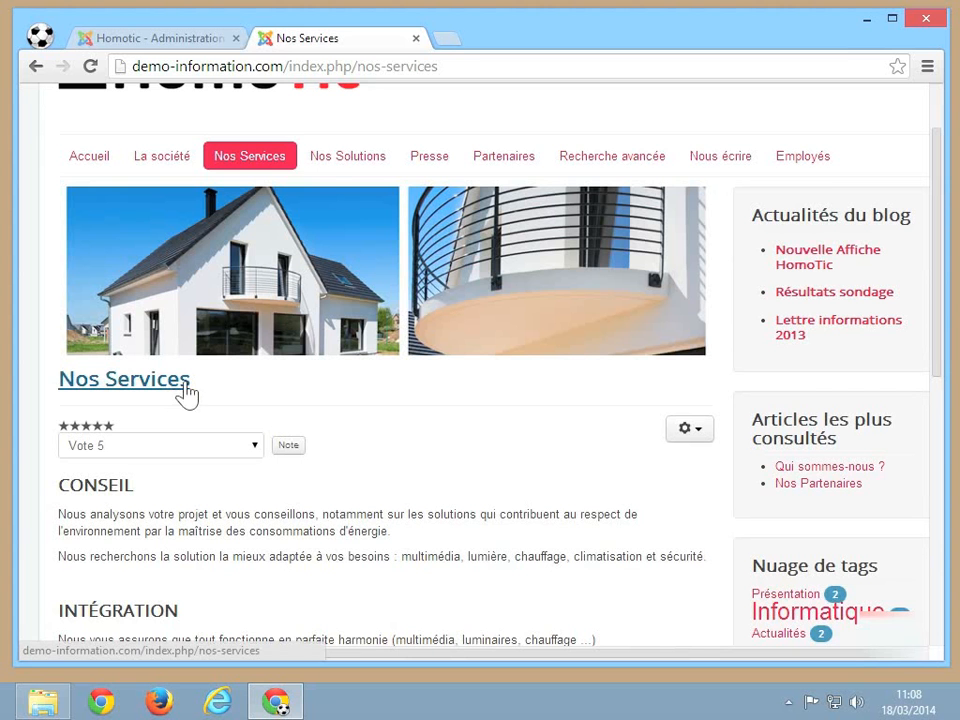
scroll(442, 407, down, 1)
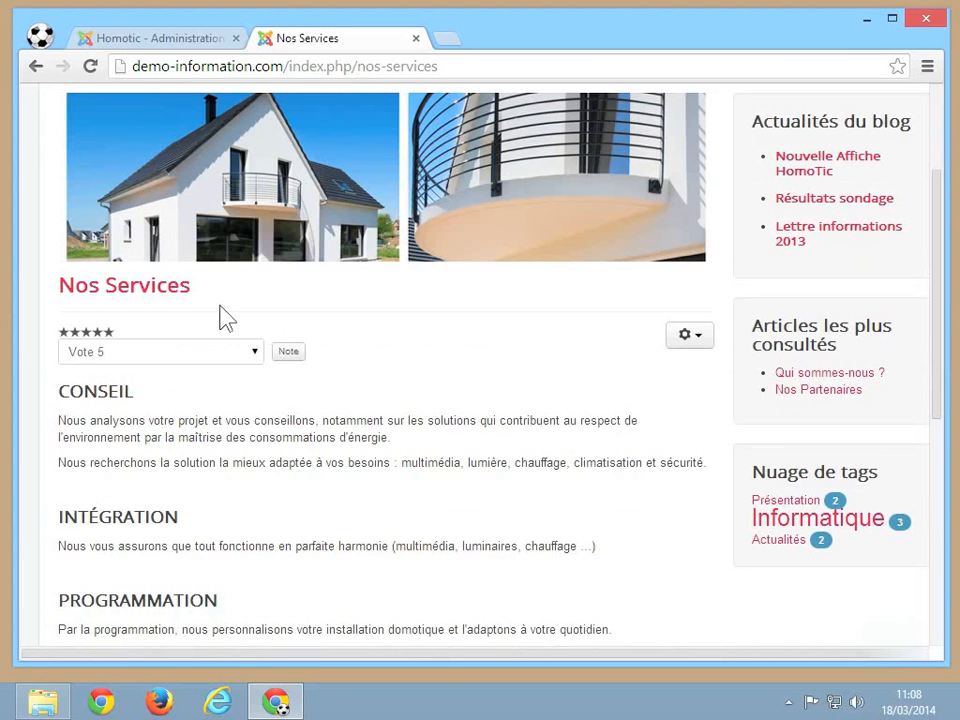
click(168, 307)
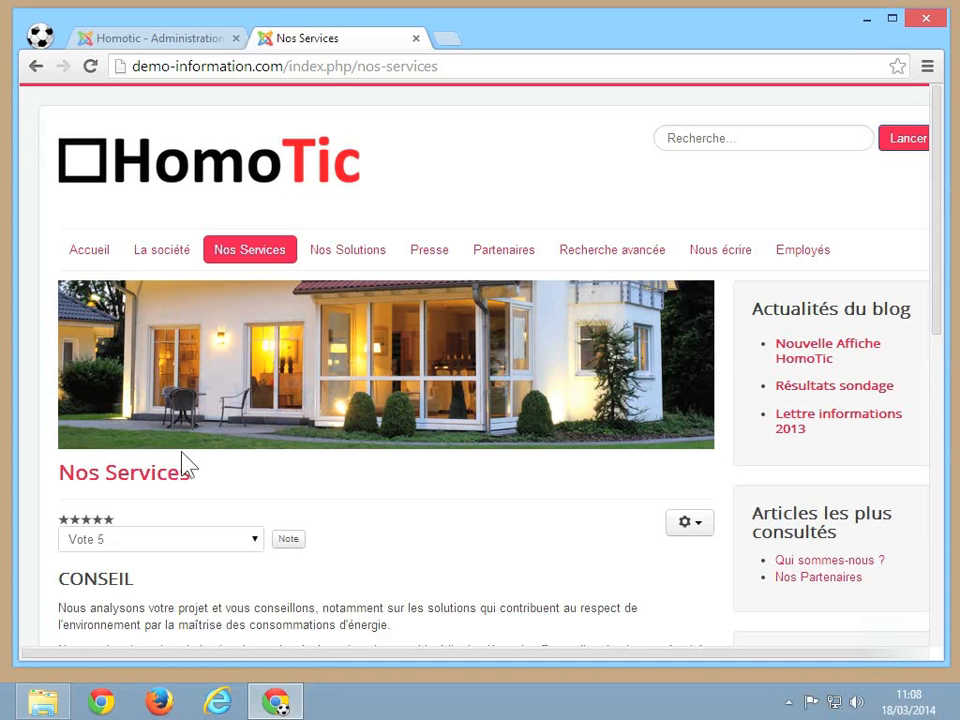
scroll(185, 465, down, 2)
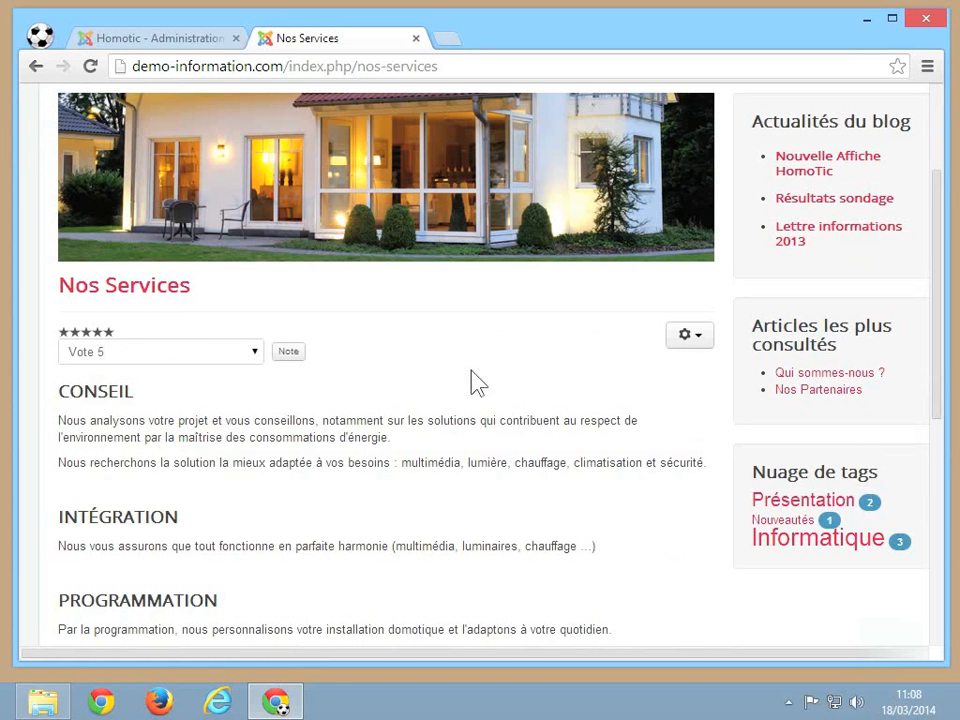
click(698, 342)
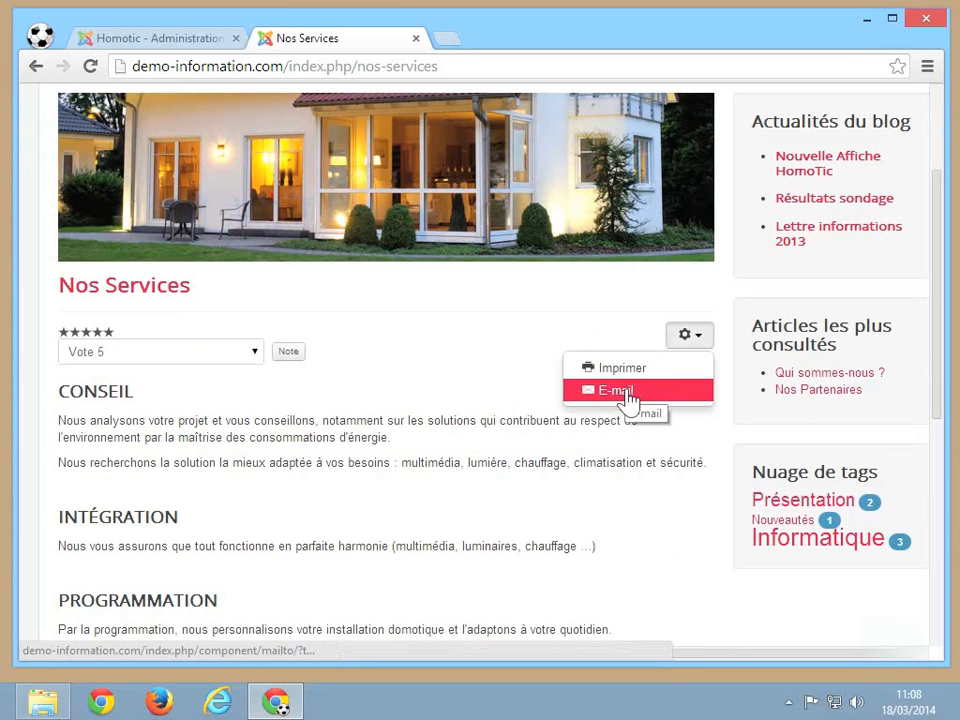
click(624, 463)
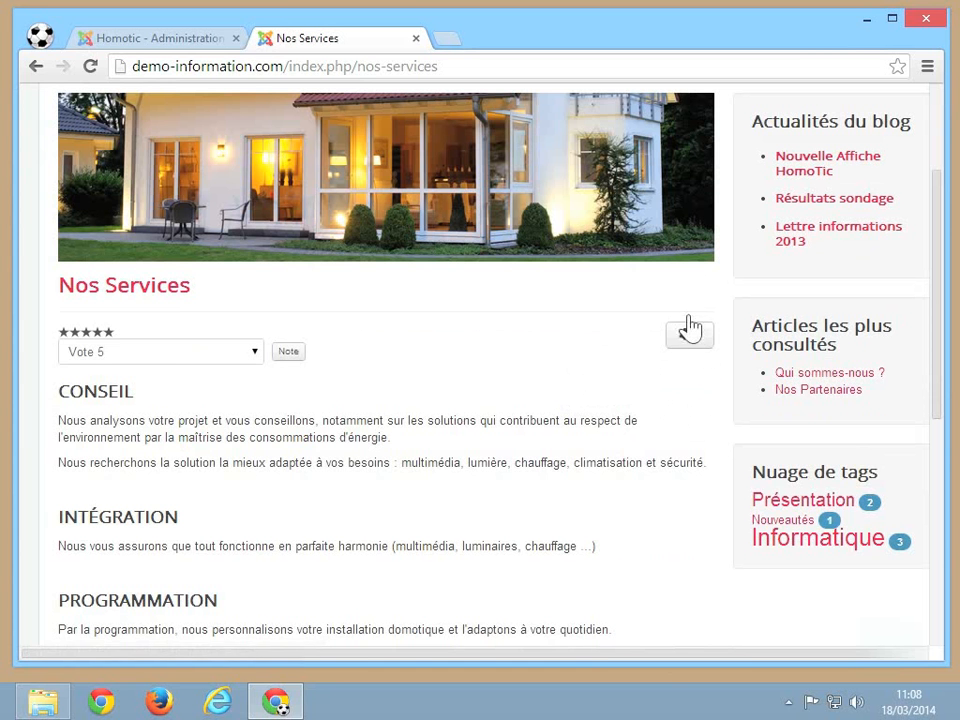
scroll(697, 455, down, 5)
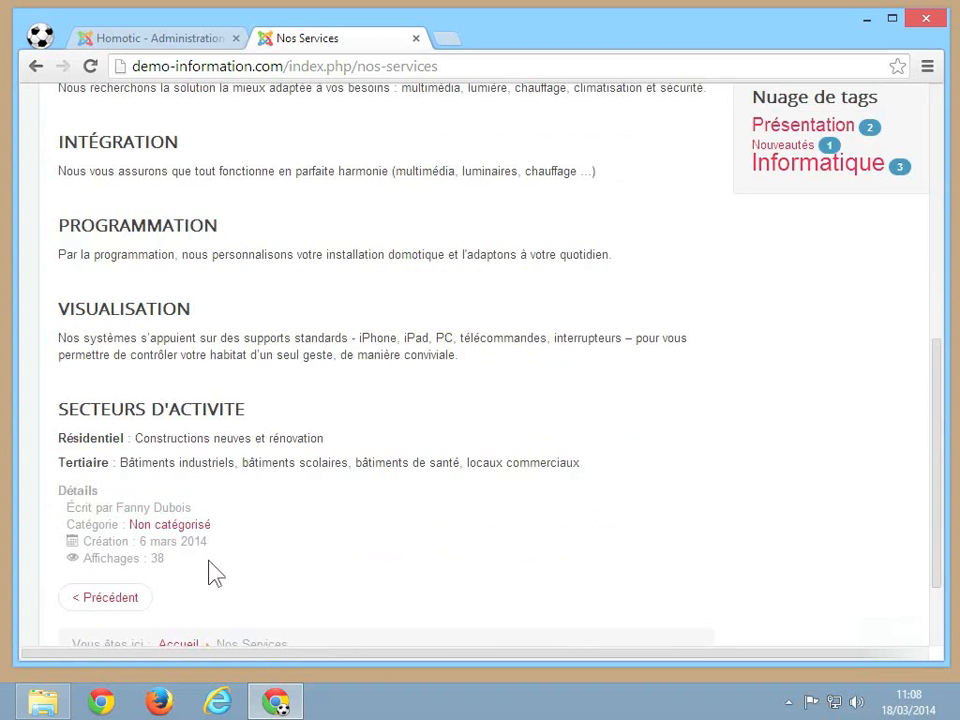
scroll(215, 572, up, 5)
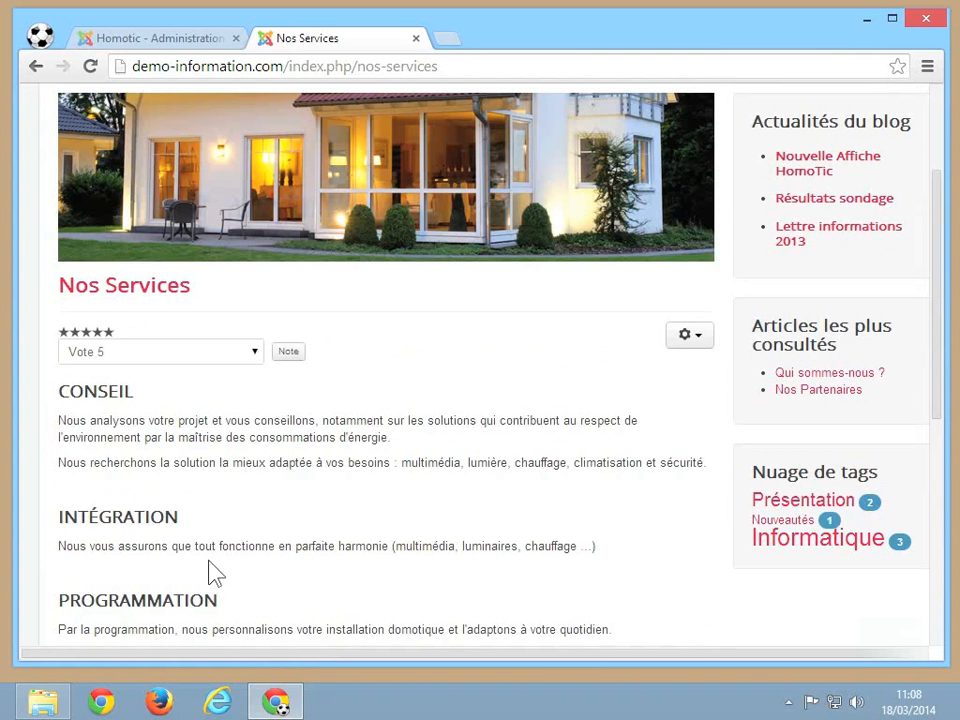
Switch to the site administration and open the article manager's global article display parameters.
click(181, 54)
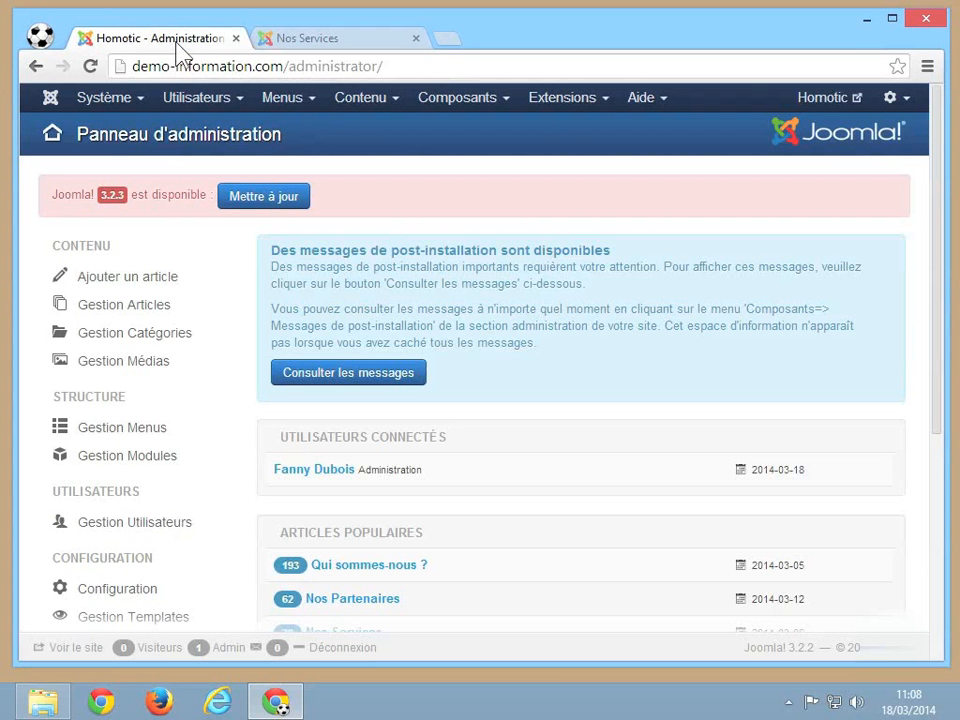
click(140, 305)
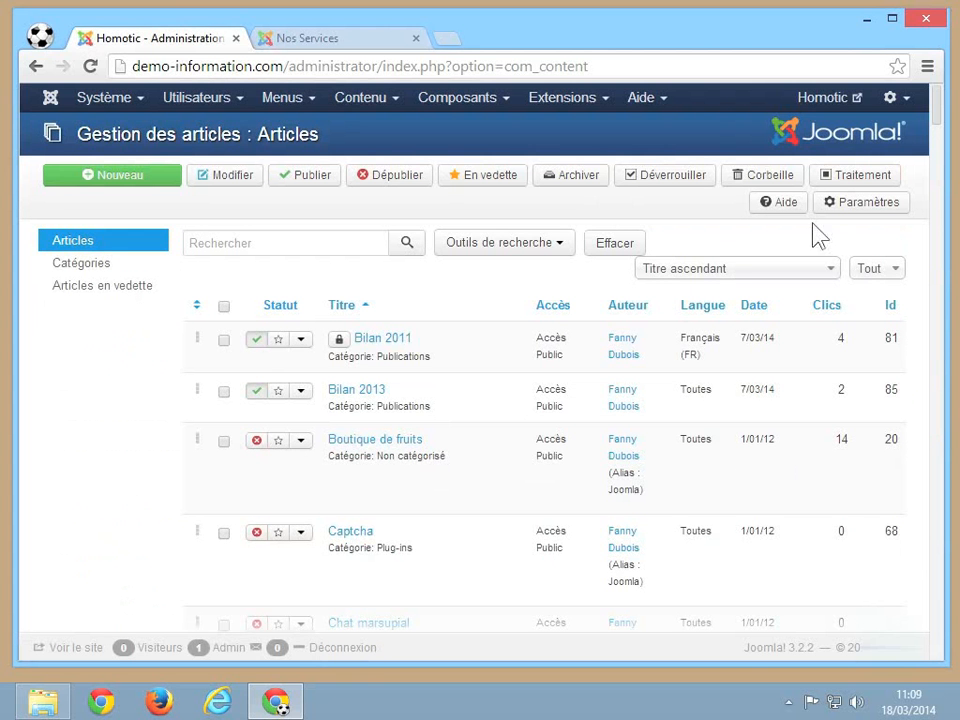
click(845, 208)
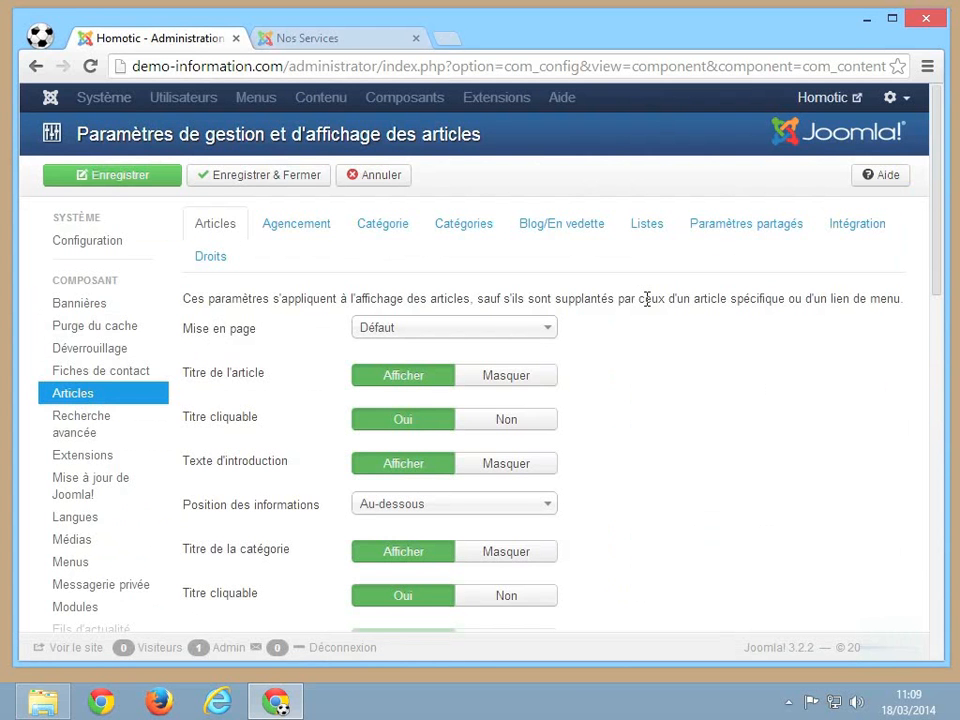
Make the article title non-clickable while keeping it displayed and leaving the page layout on Défaut.
click(538, 337)
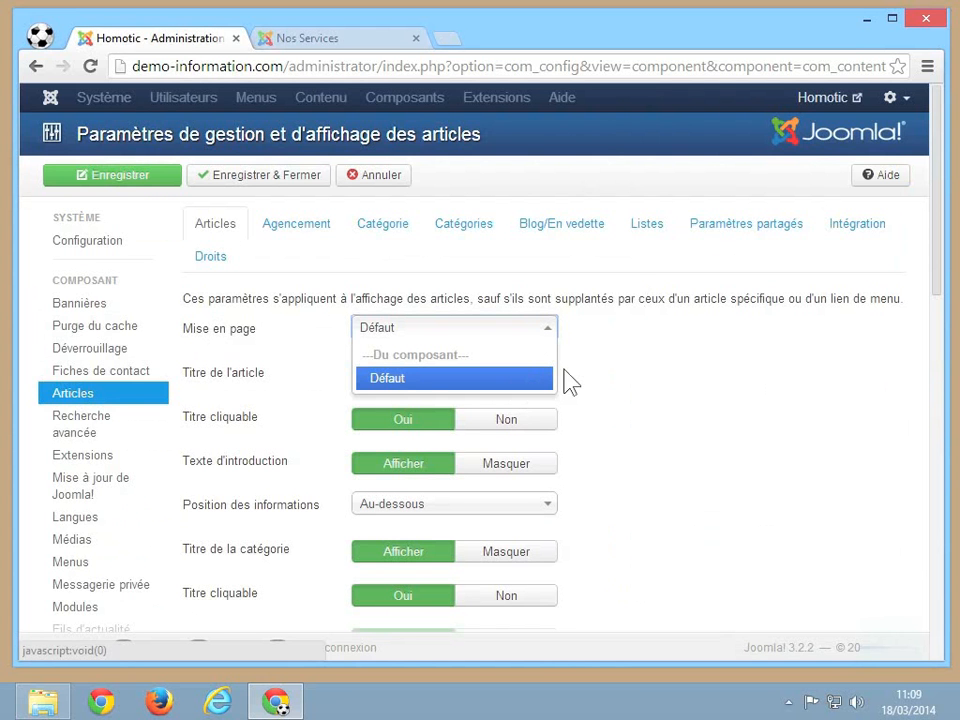
click(647, 364)
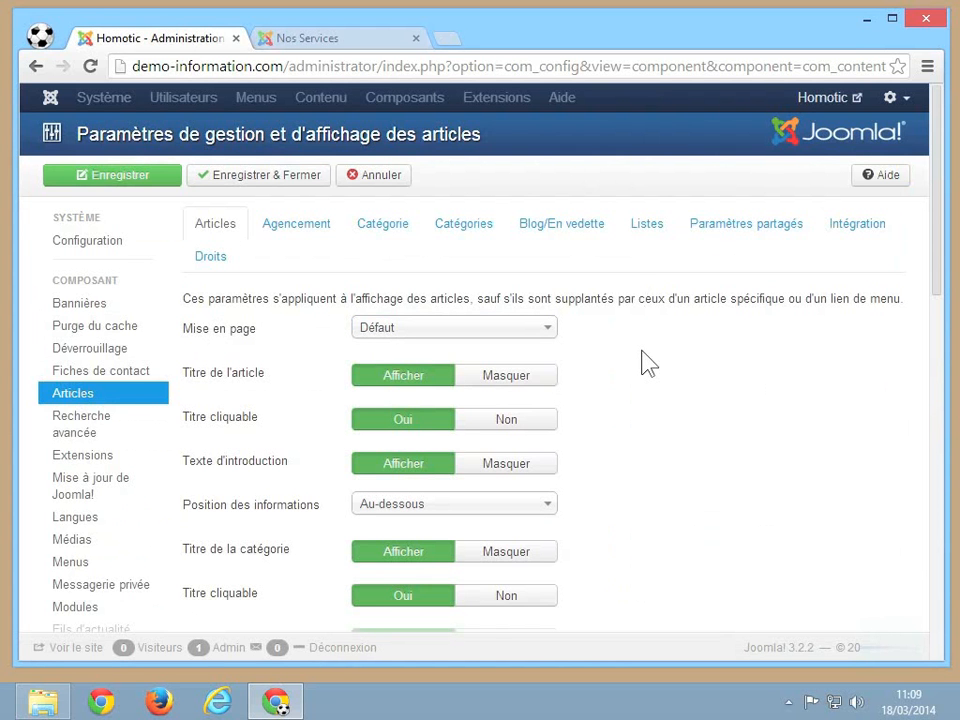
scroll(647, 364, down, 3)
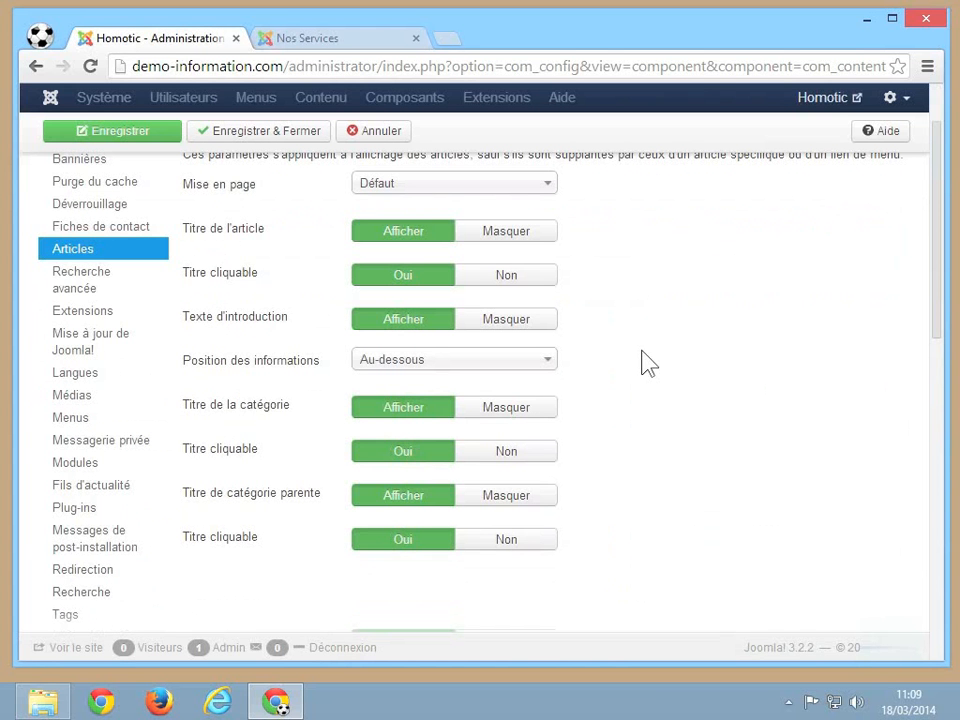
click(515, 236)
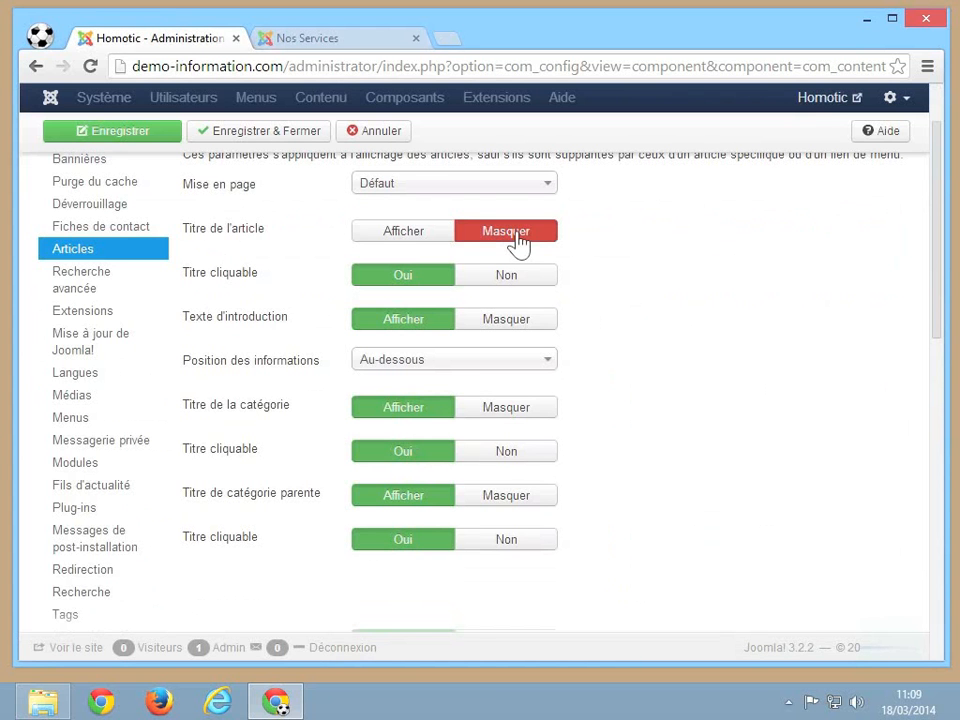
click(416, 241)
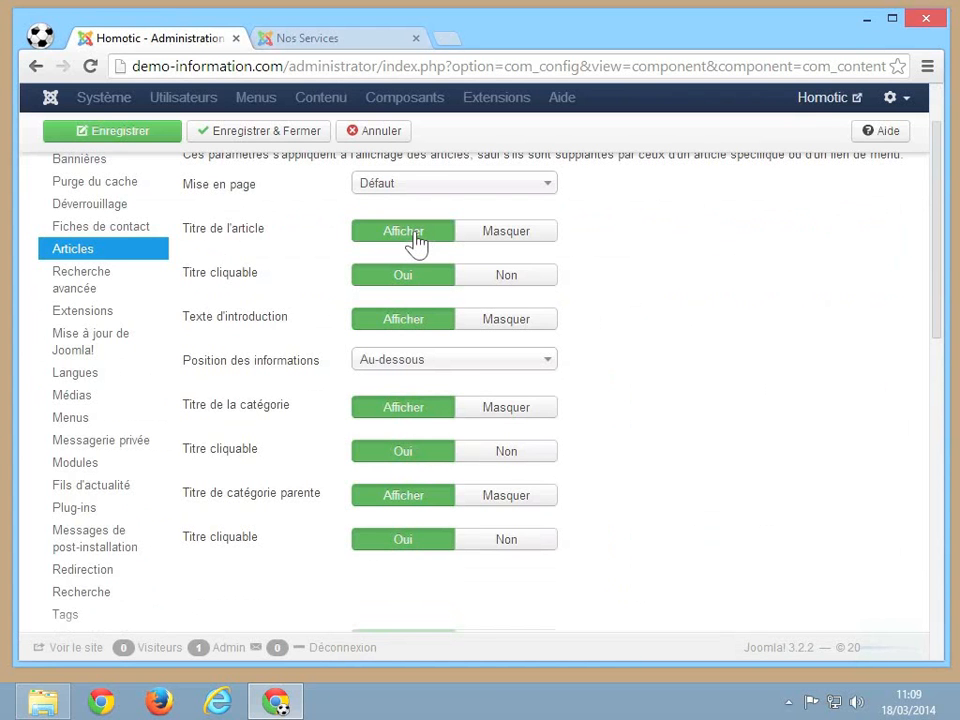
click(503, 284)
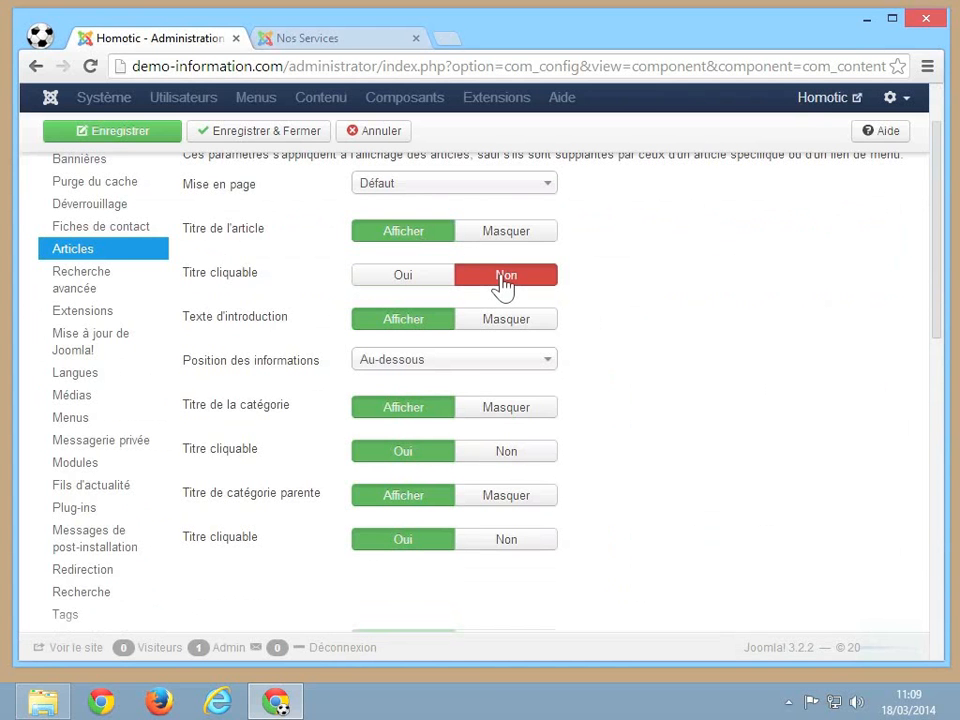
Check the information block at the end of the Nos Services page against the choices for Position des informations.
mouse_move(259, 332)
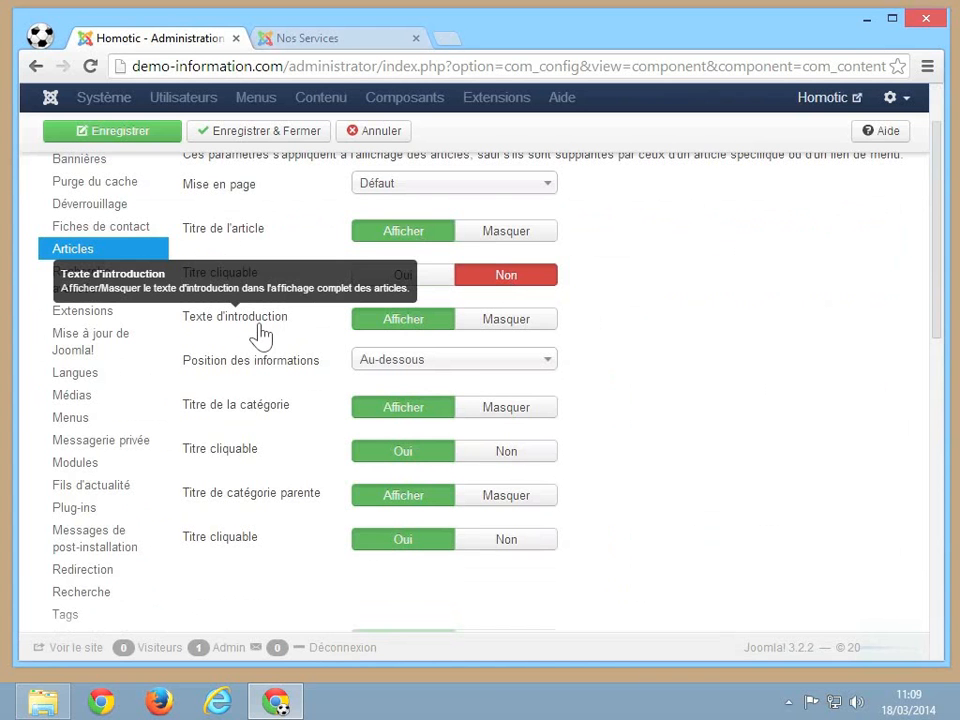
mouse_move(311, 369)
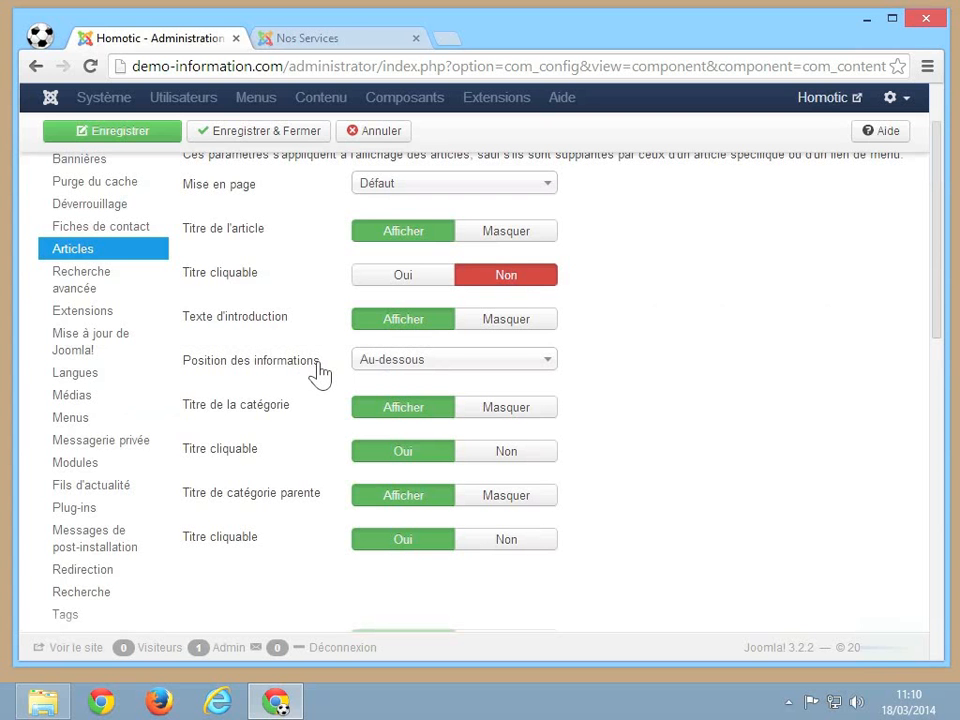
click(351, 38)
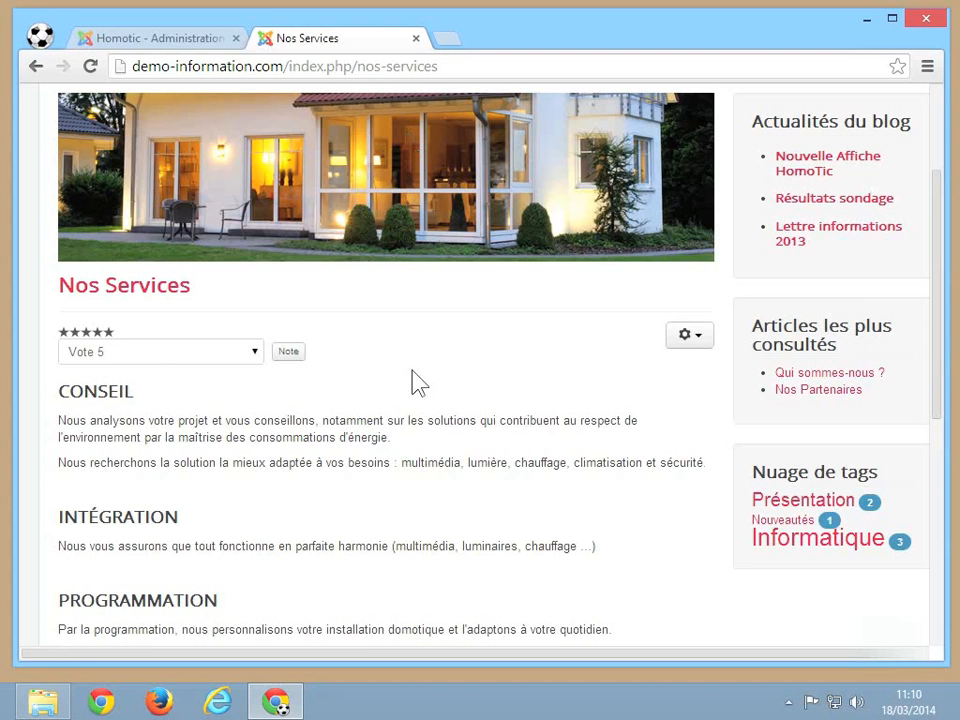
scroll(411, 381, down, 5)
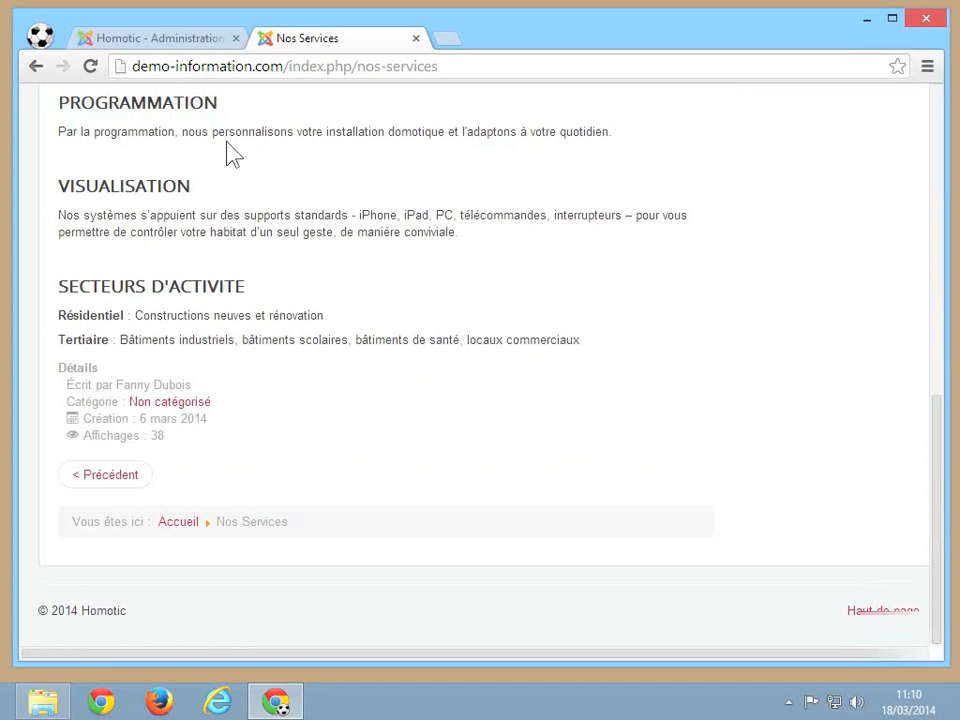
click(196, 44)
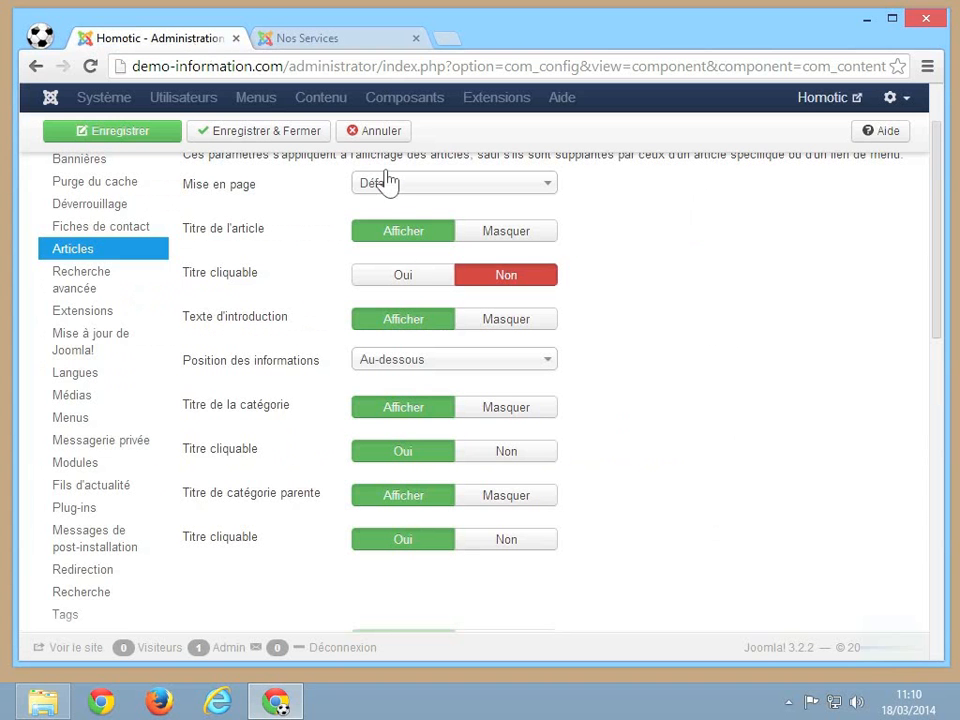
click(463, 364)
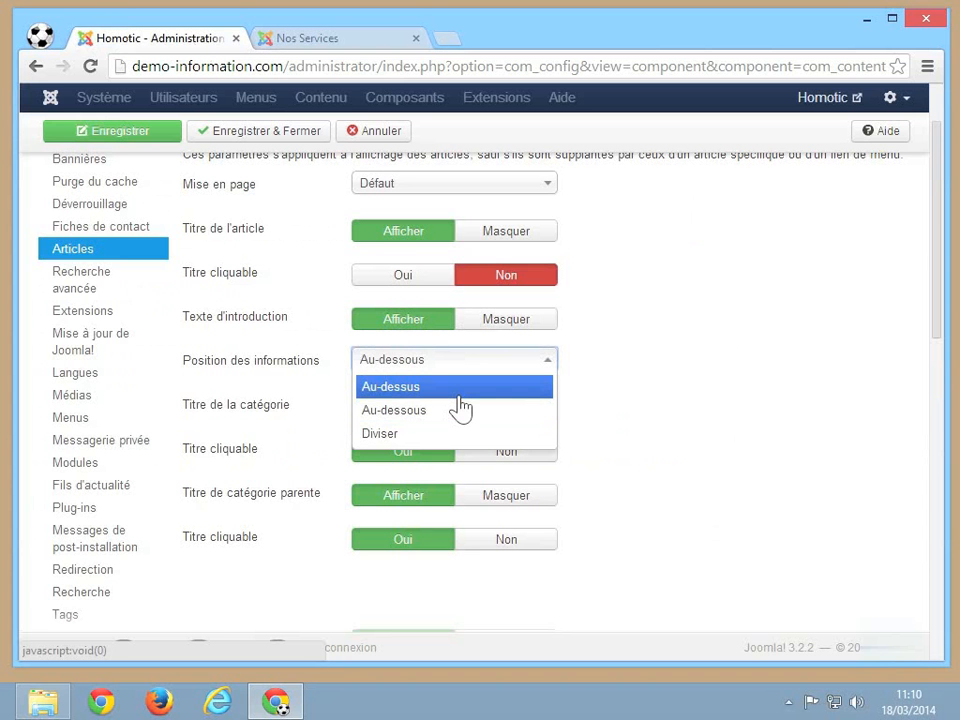
click(632, 386)
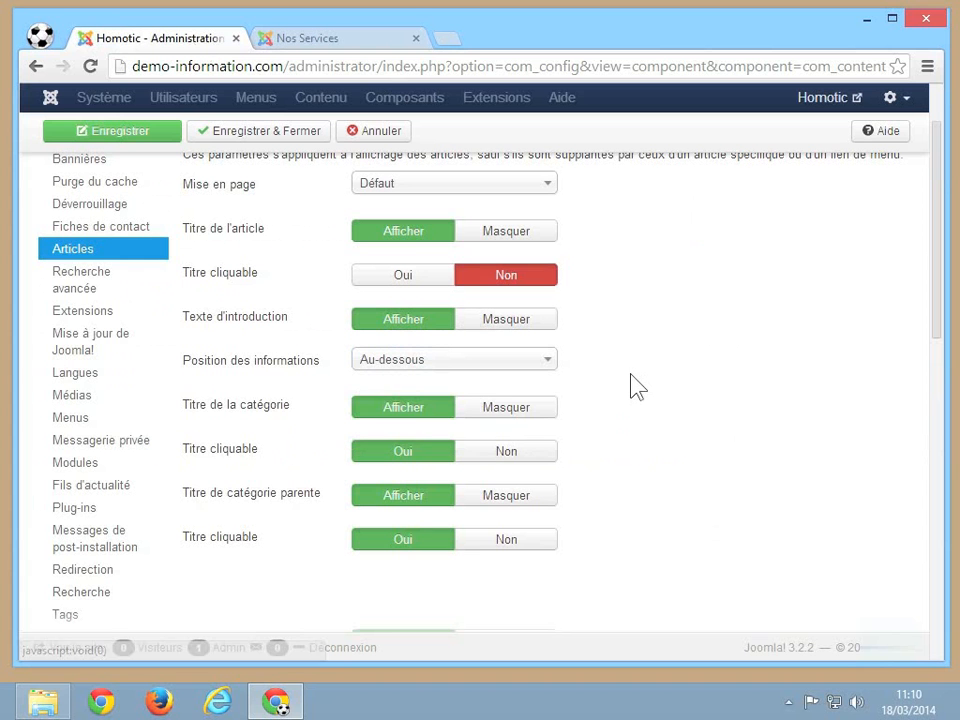
Hide the category title and the parent category title, and make both titles non-clickable.
click(507, 408)
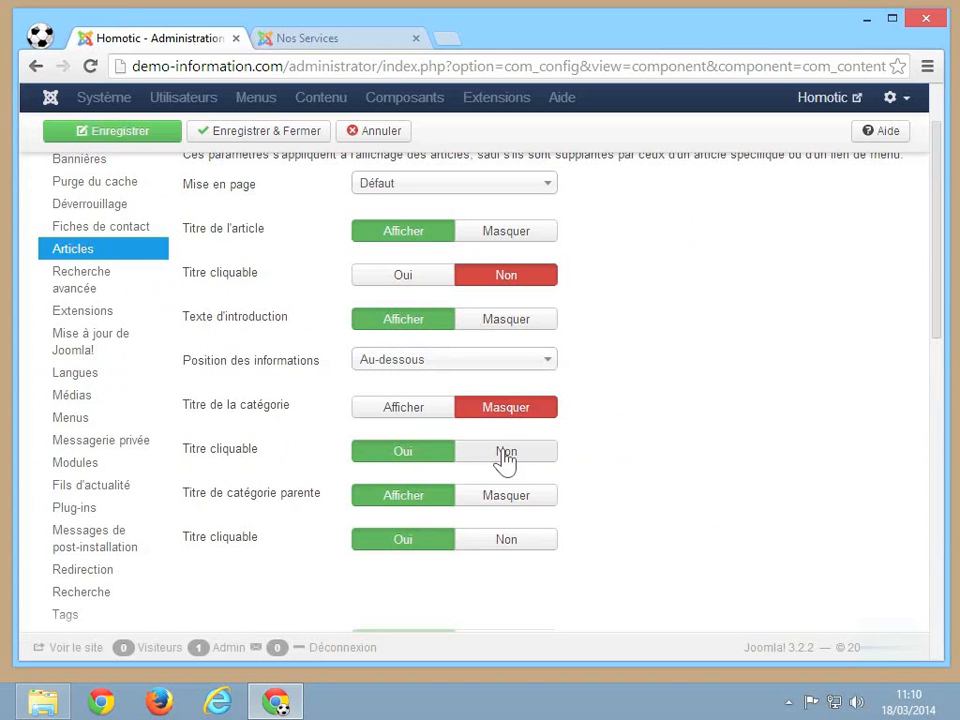
click(506, 454)
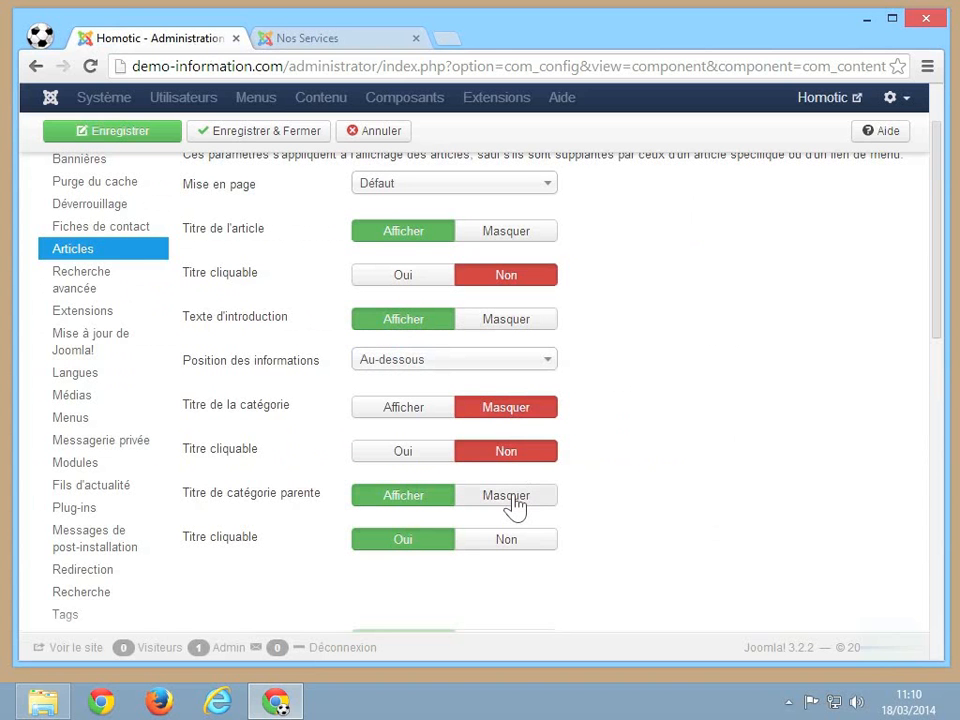
click(510, 500)
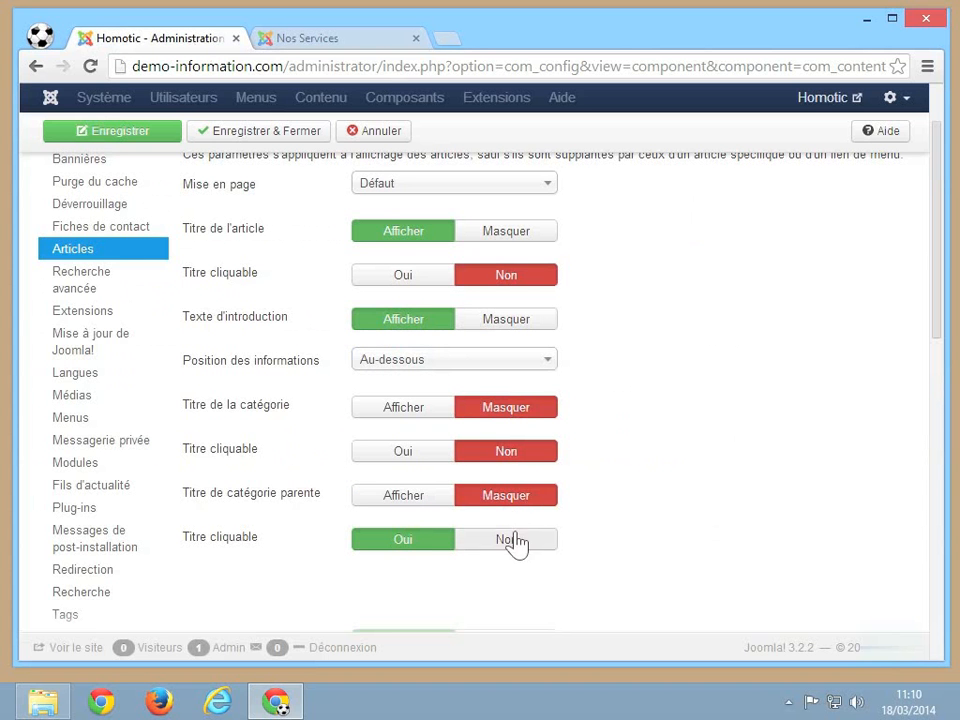
click(510, 540)
Hide the article author and the creation date.
scroll(718, 497, down, 2)
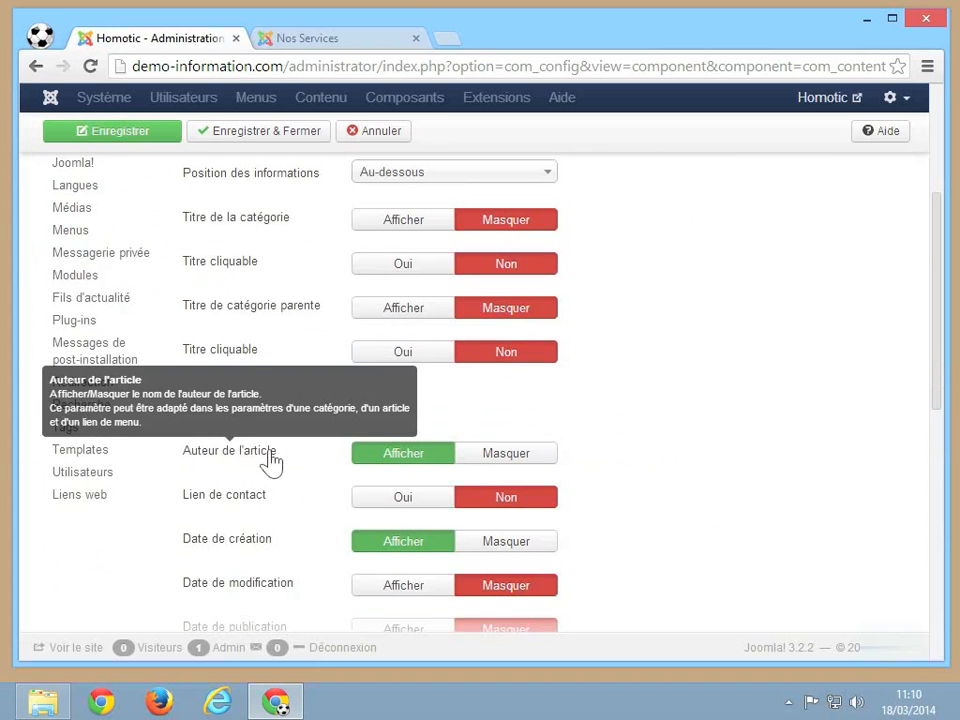
click(506, 458)
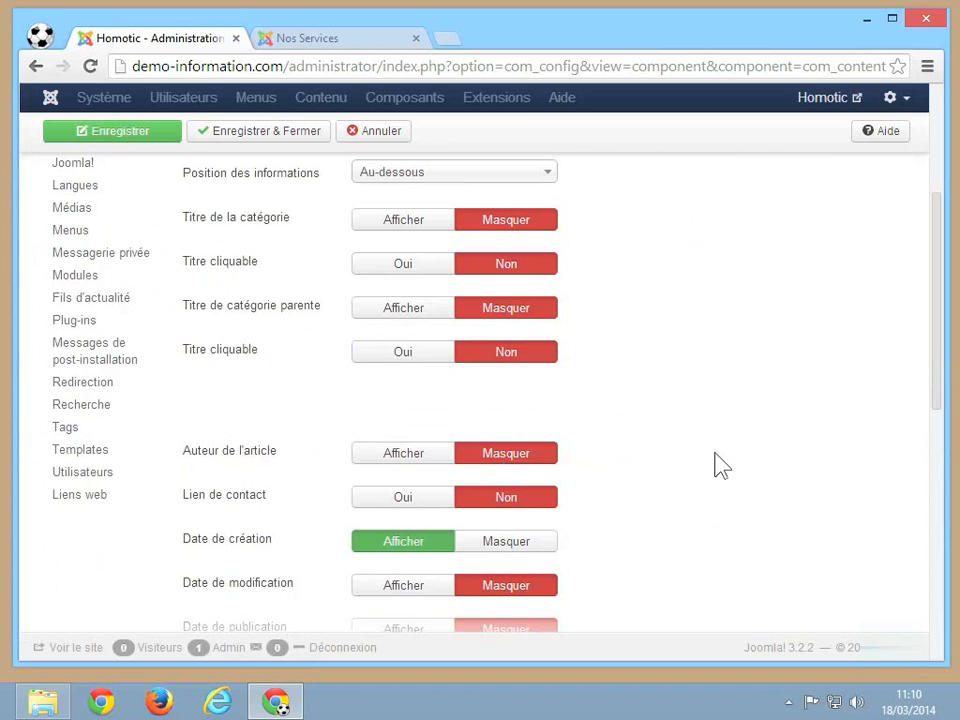
scroll(722, 465, down, 1)
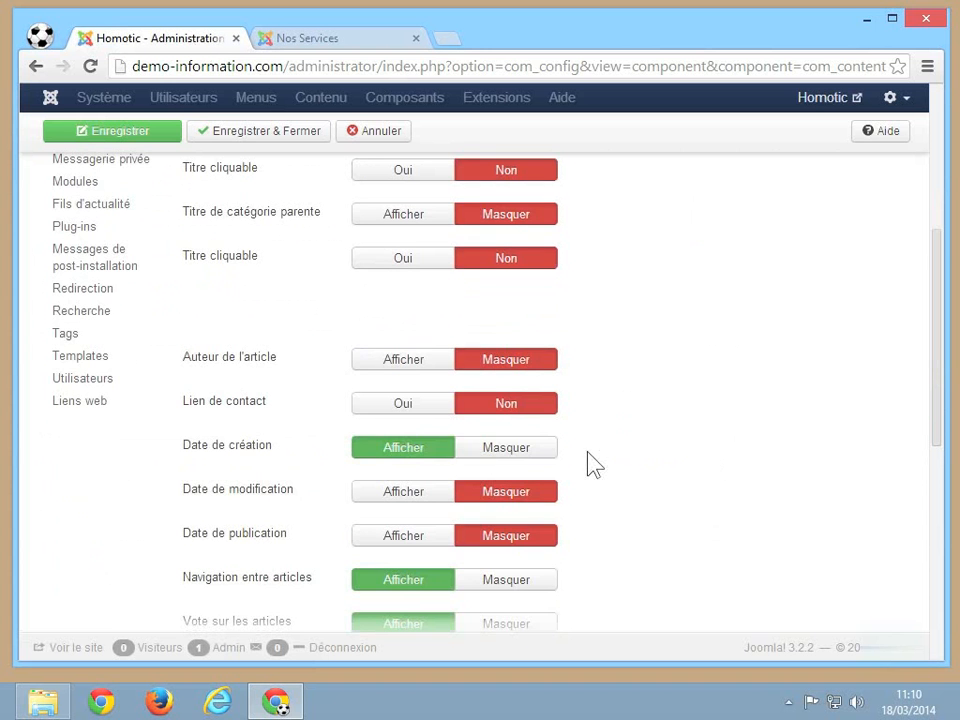
click(494, 448)
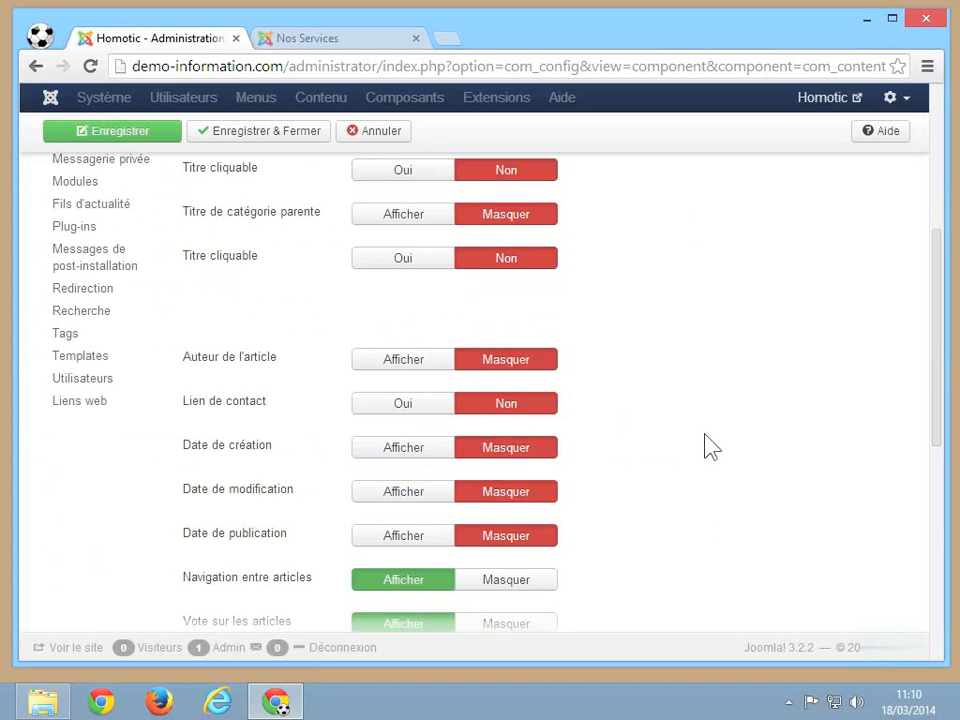
Look up the article navigation and voting elements on the Nos Services page that match the next display parameters.
scroll(711, 447, down, 1)
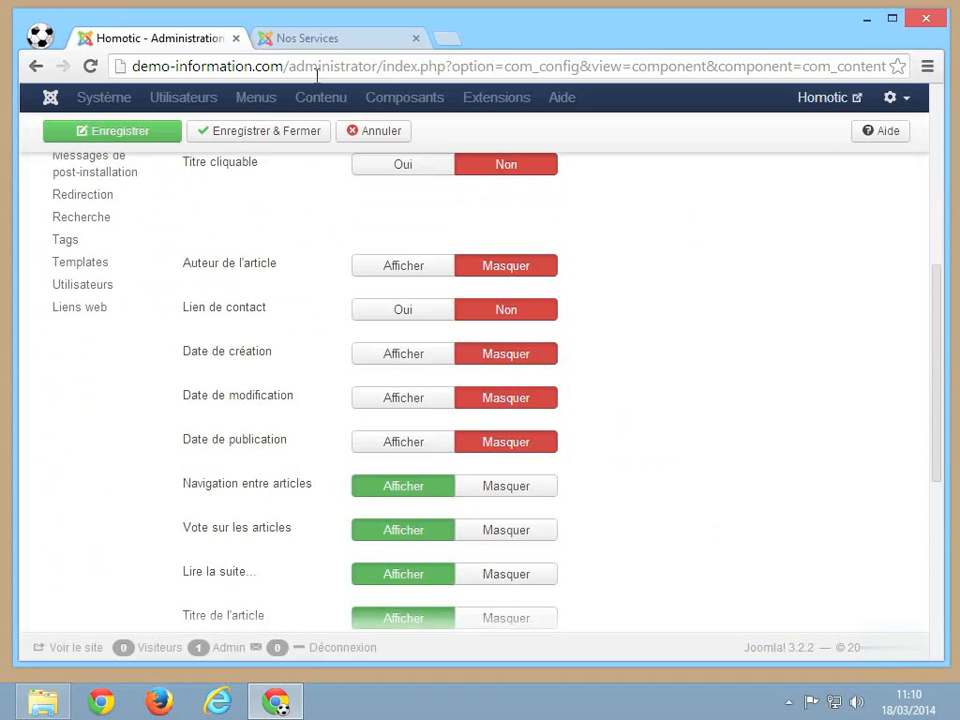
click(334, 39)
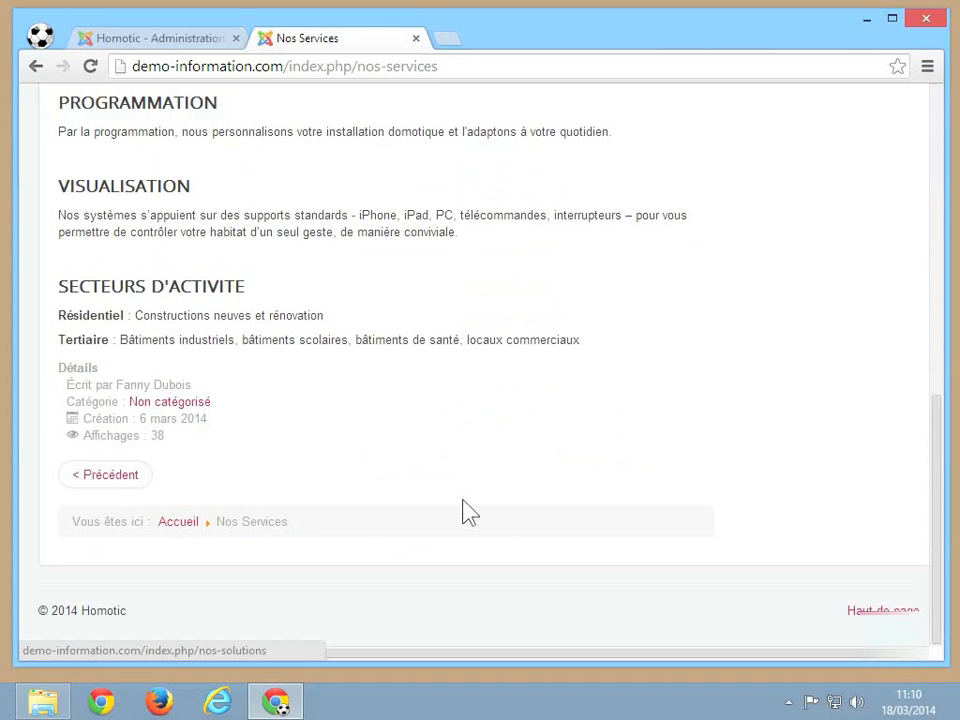
click(178, 44)
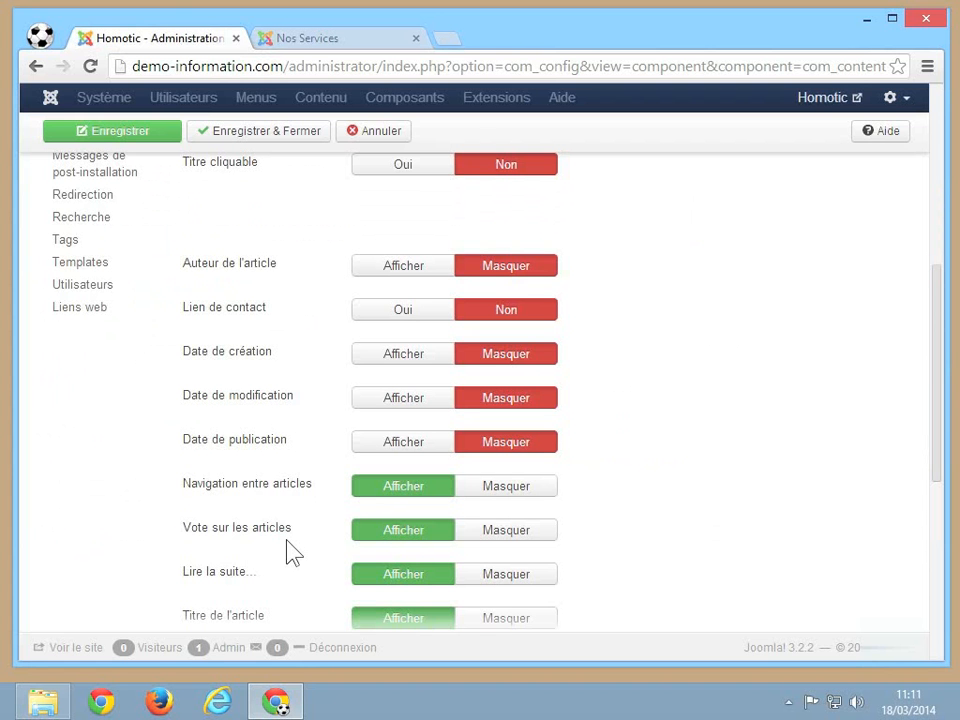
click(323, 47)
scroll(300, 279, up, 10)
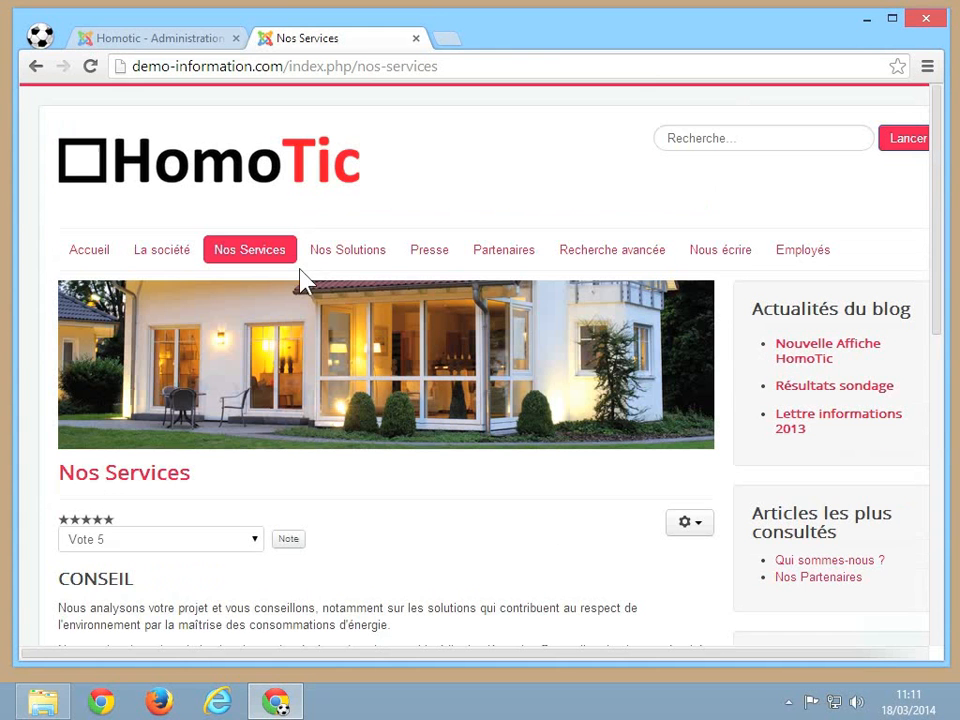
Check the voting choices on the Nos Services page, and hide Vote sur les articles in the global article parameters.
click(252, 541)
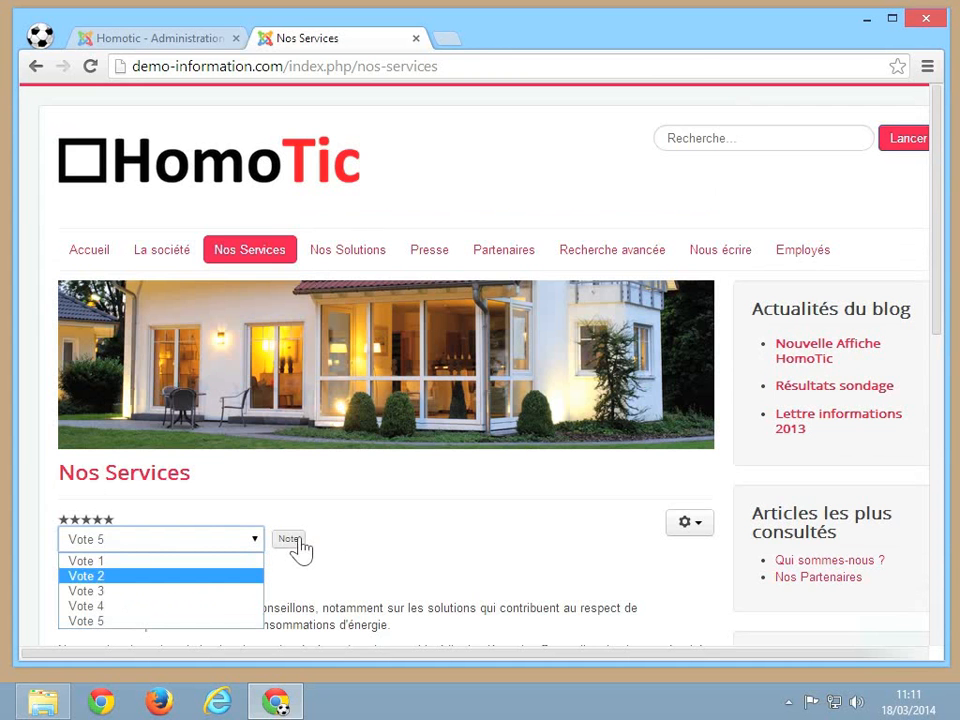
click(185, 42)
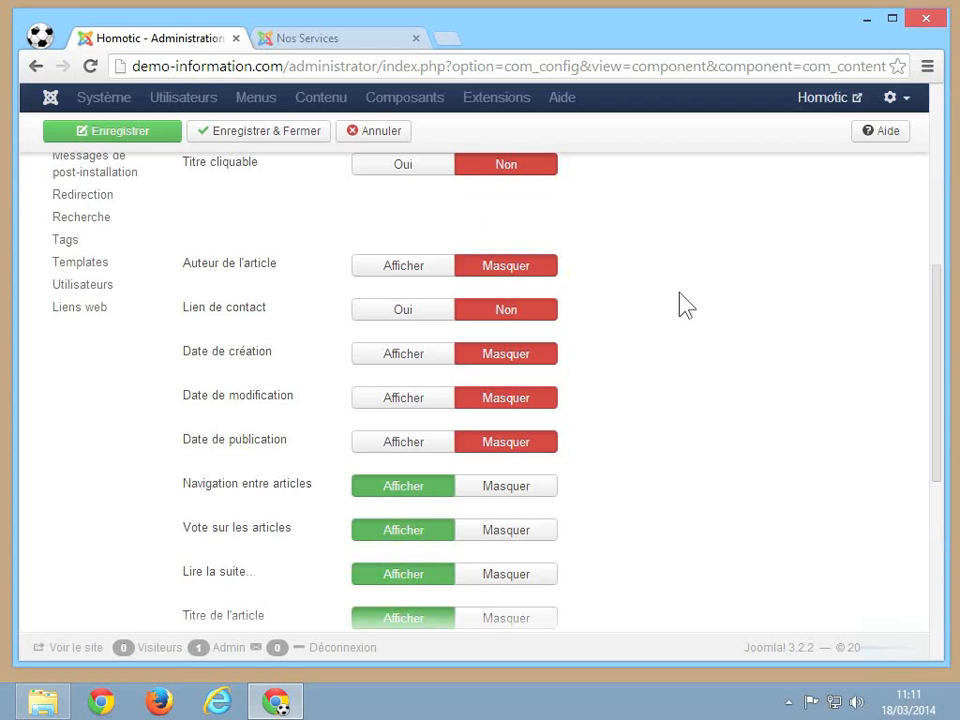
scroll(686, 305, down, 1)
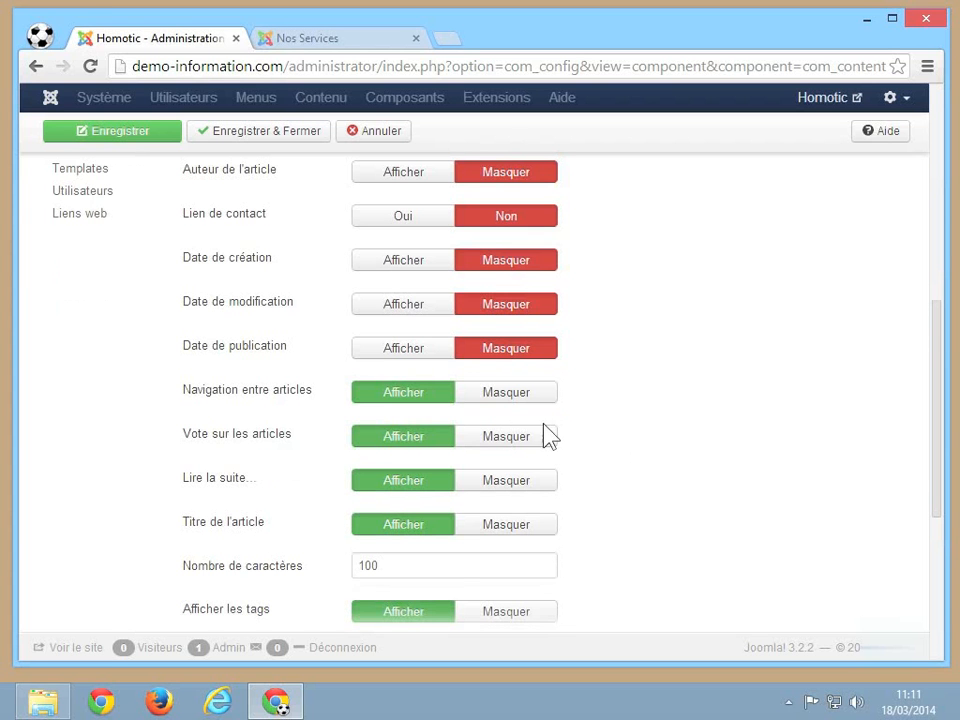
click(510, 440)
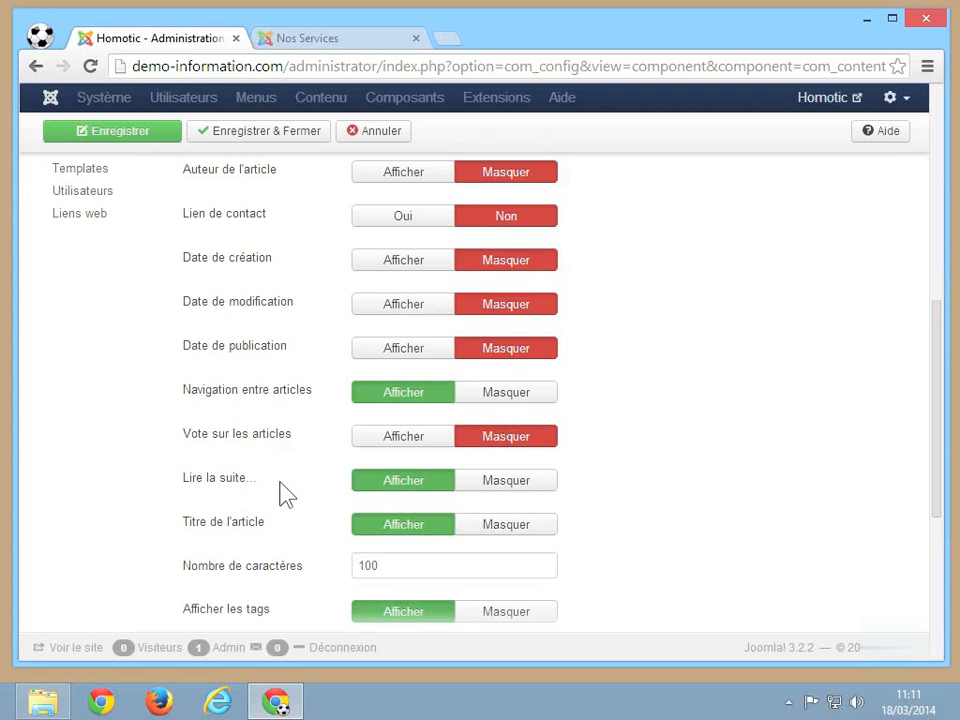
Compare the Lire la suite link on the Accueil page with the read-more, article title and character count parameters.
click(345, 40)
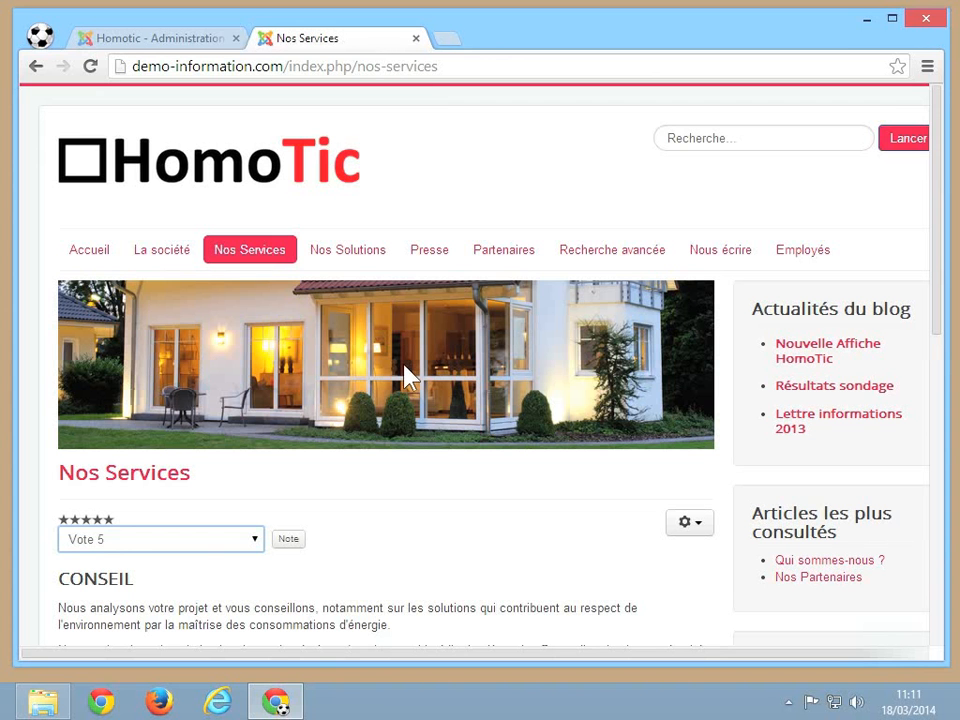
click(100, 252)
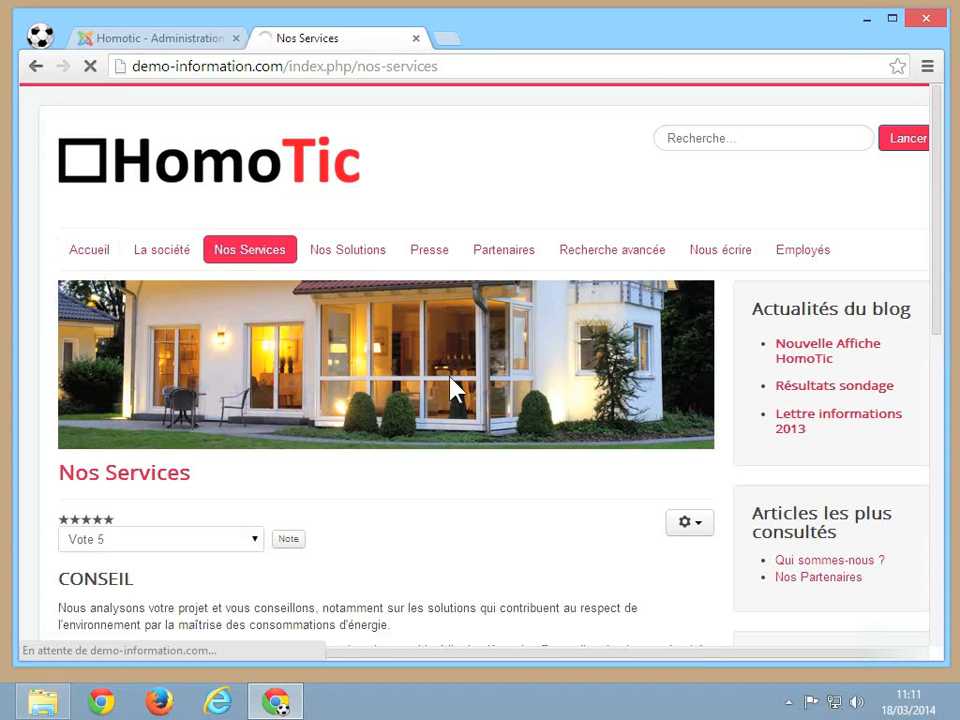
scroll(325, 498, down, 1)
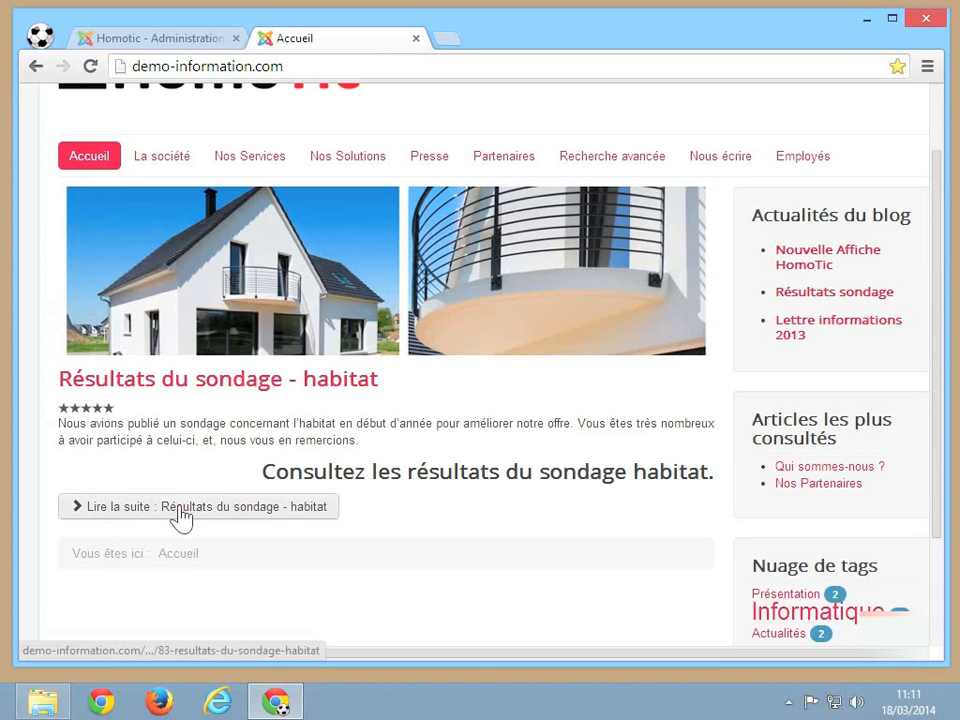
click(183, 40)
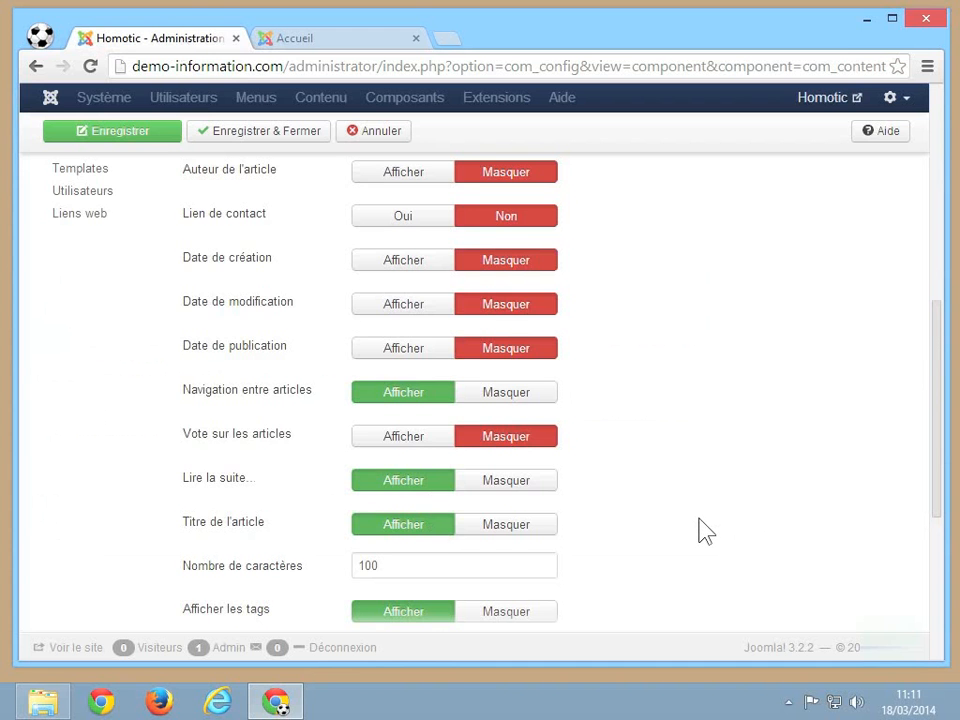
scroll(700, 530, down, 1)
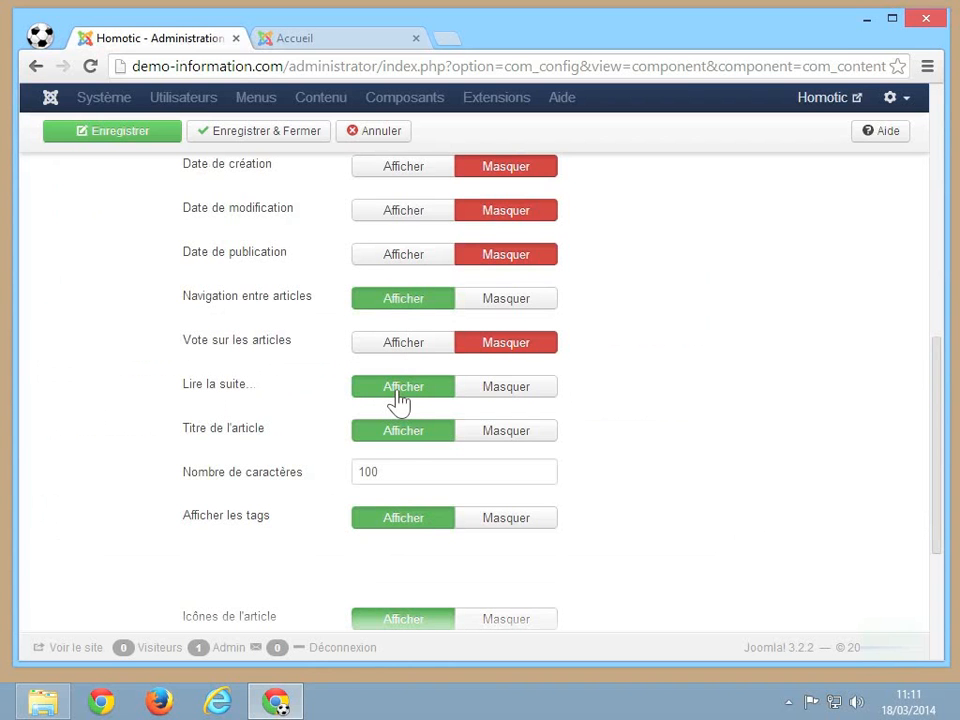
click(407, 462)
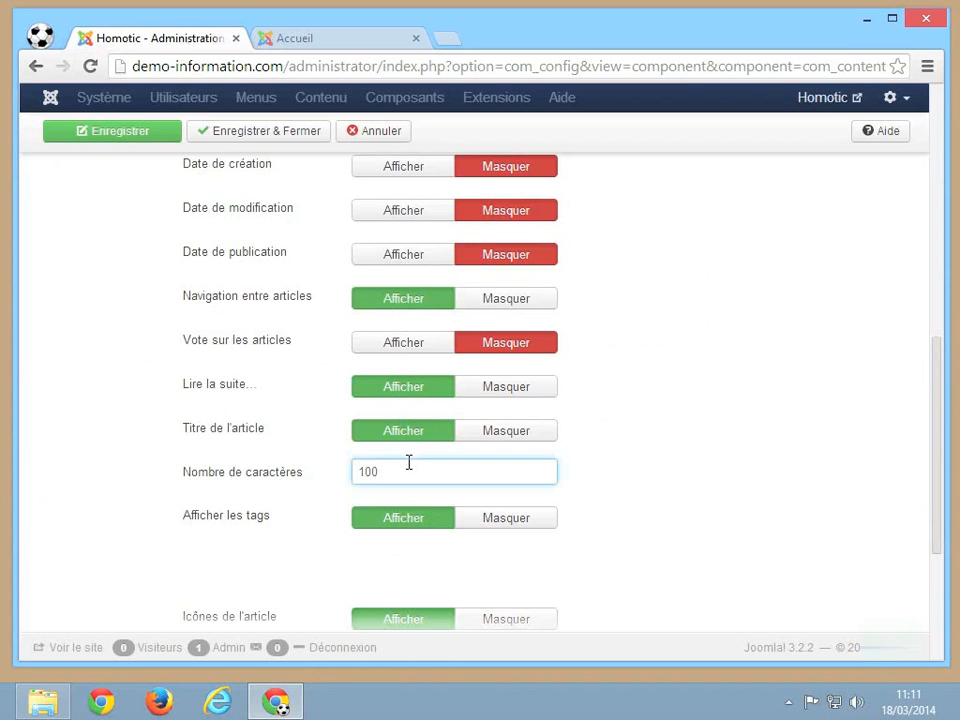
click(342, 38)
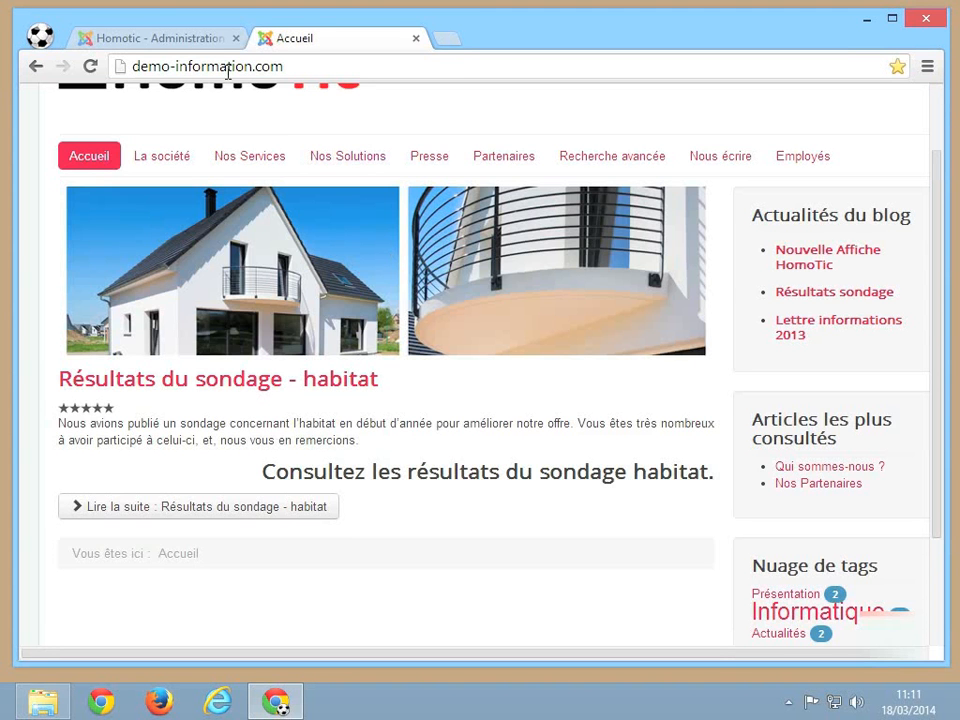
click(206, 38)
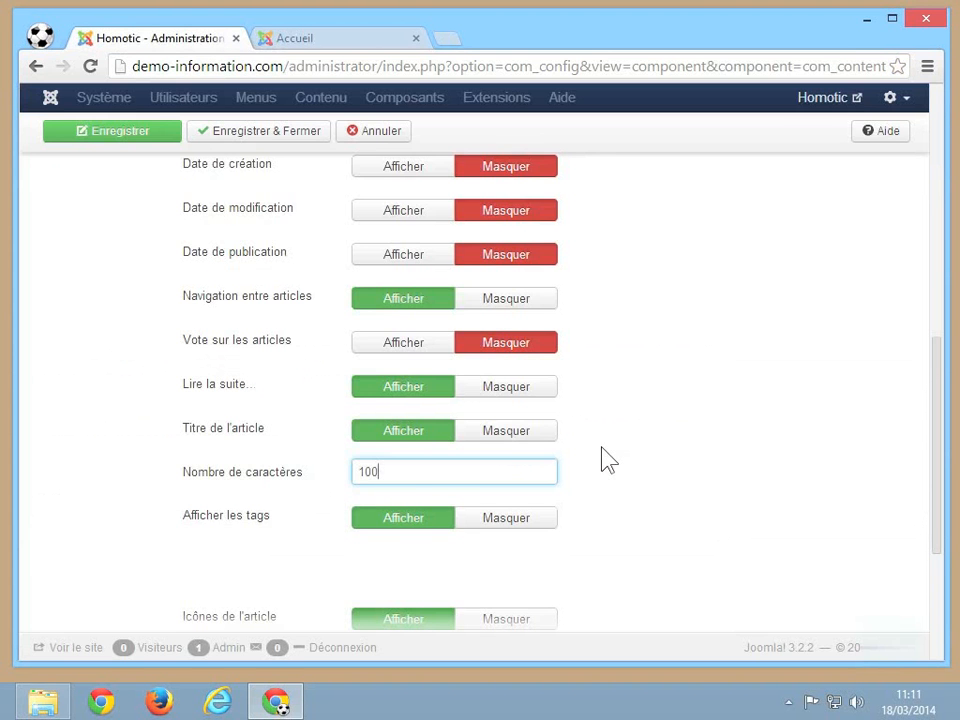
Check the print and e-mail options on the Nos Services page, and hide the article icons, the Imprimer icon and the E-mail icon.
scroll(605, 460, down, 1)
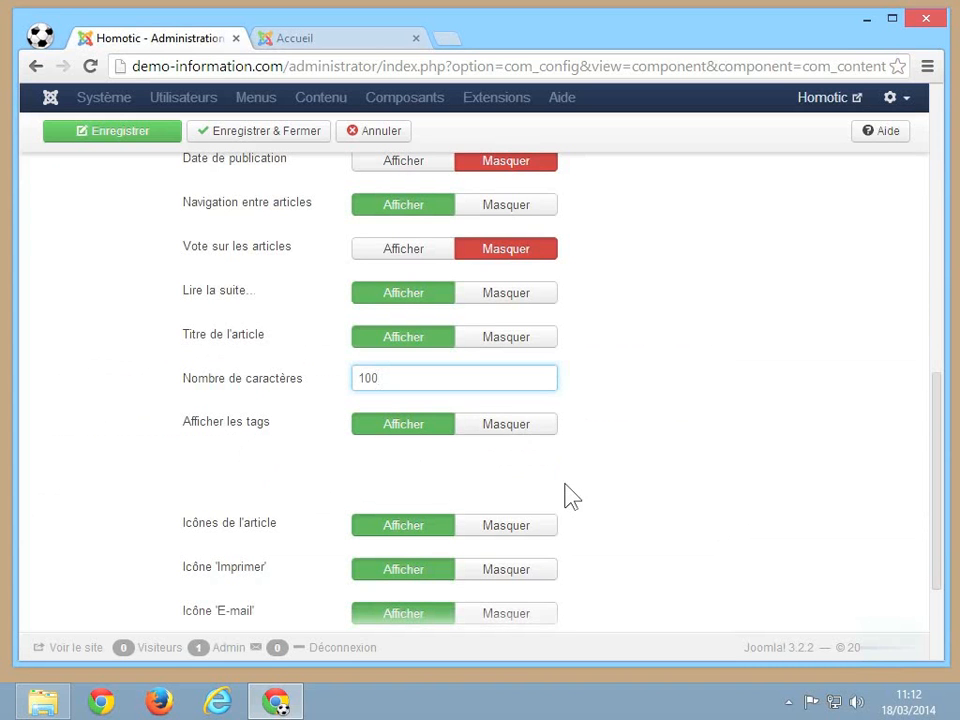
scroll(570, 495, down, 1)
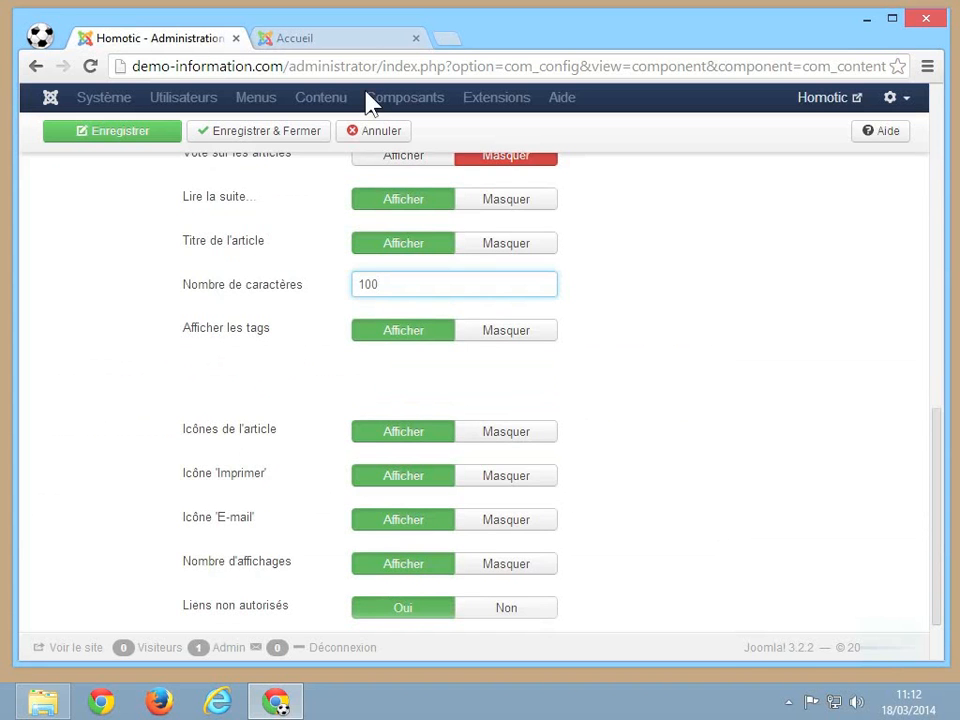
click(358, 39)
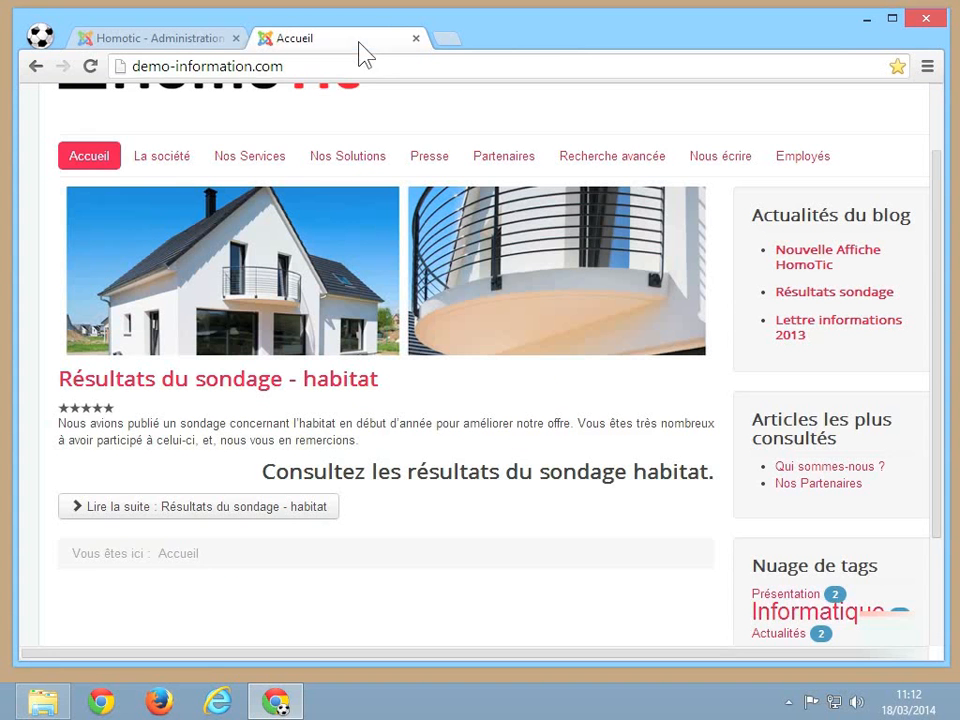
click(244, 162)
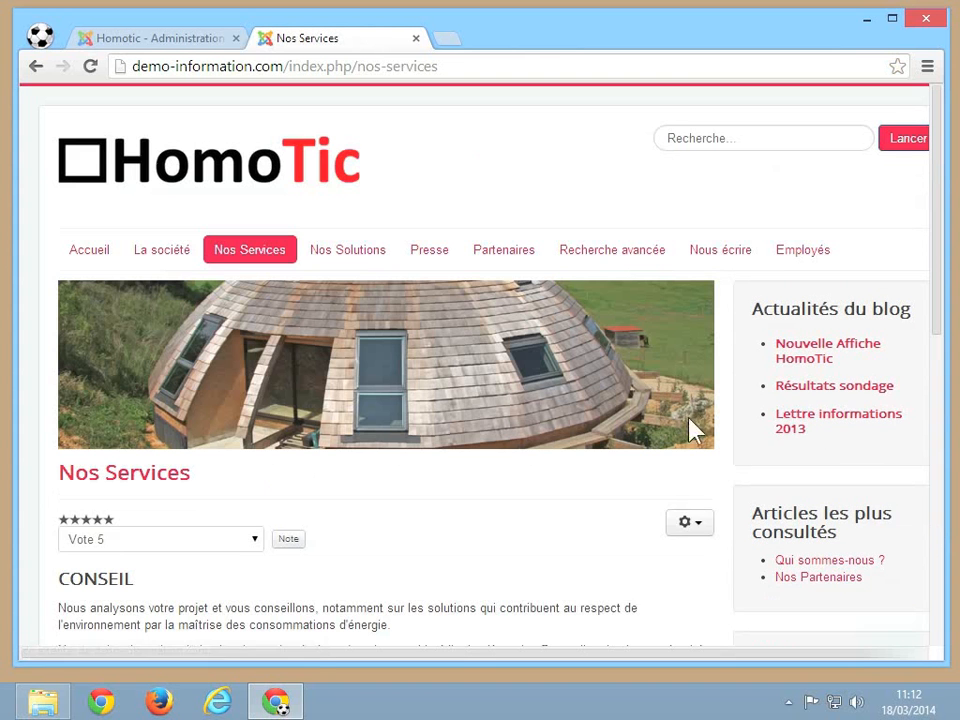
click(690, 522)
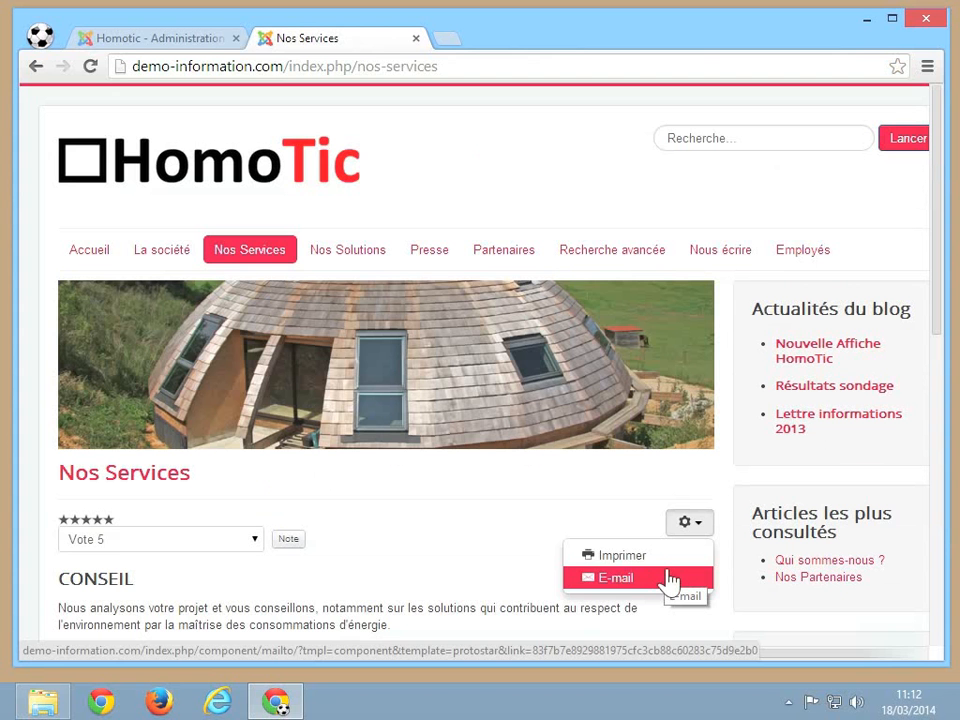
click(184, 40)
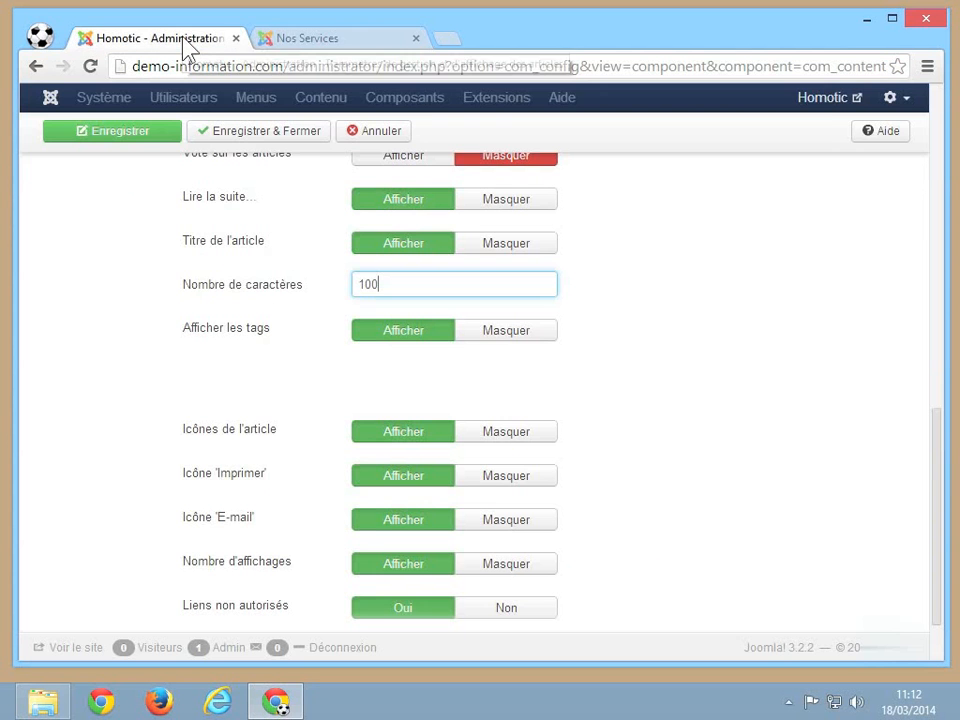
click(514, 437)
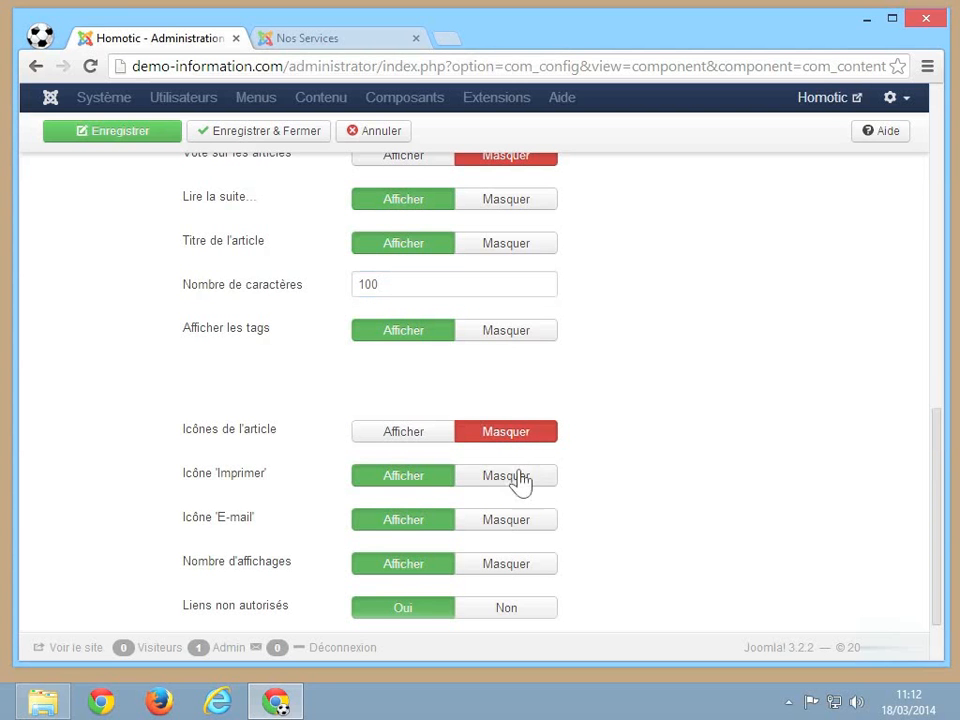
click(520, 484)
click(537, 520)
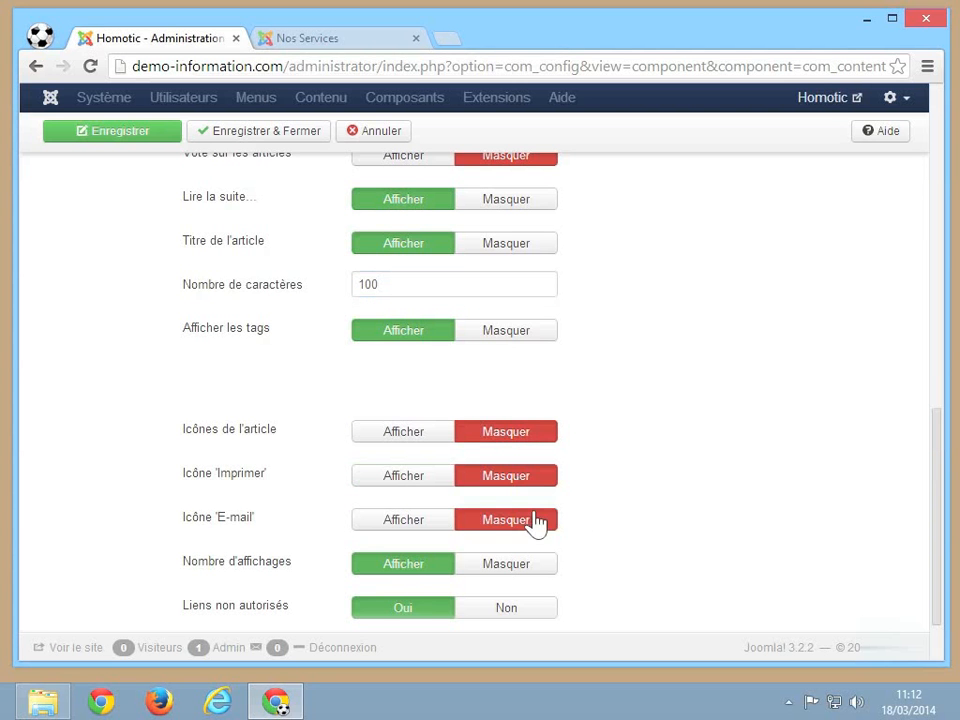
Check the choices for Positionnement des liens, and save the global article parameters.
scroll(675, 508, down, 1)
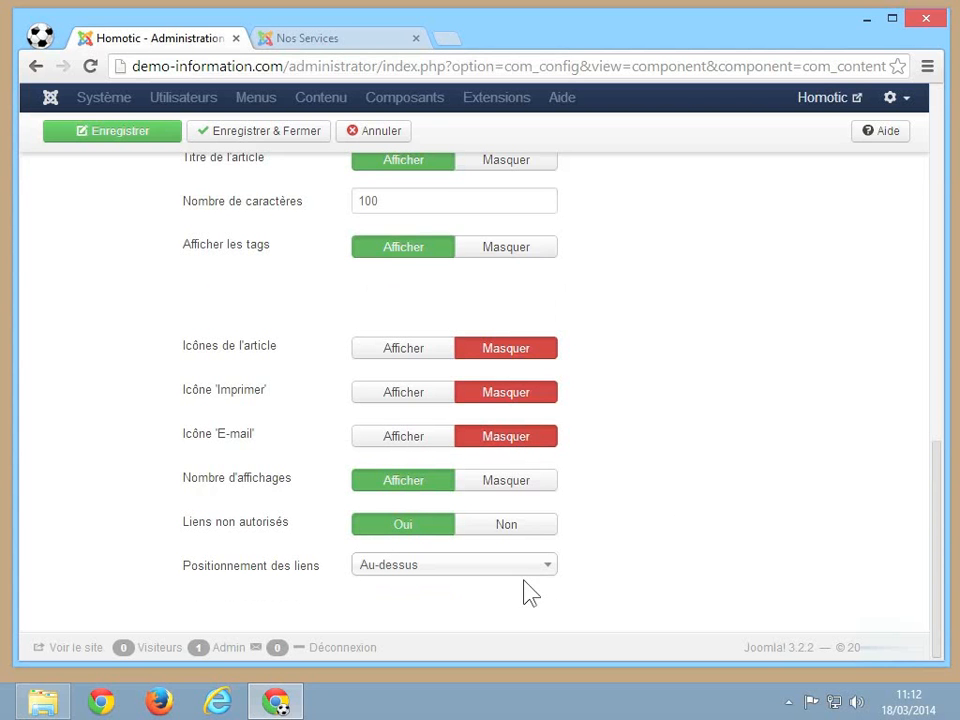
click(414, 572)
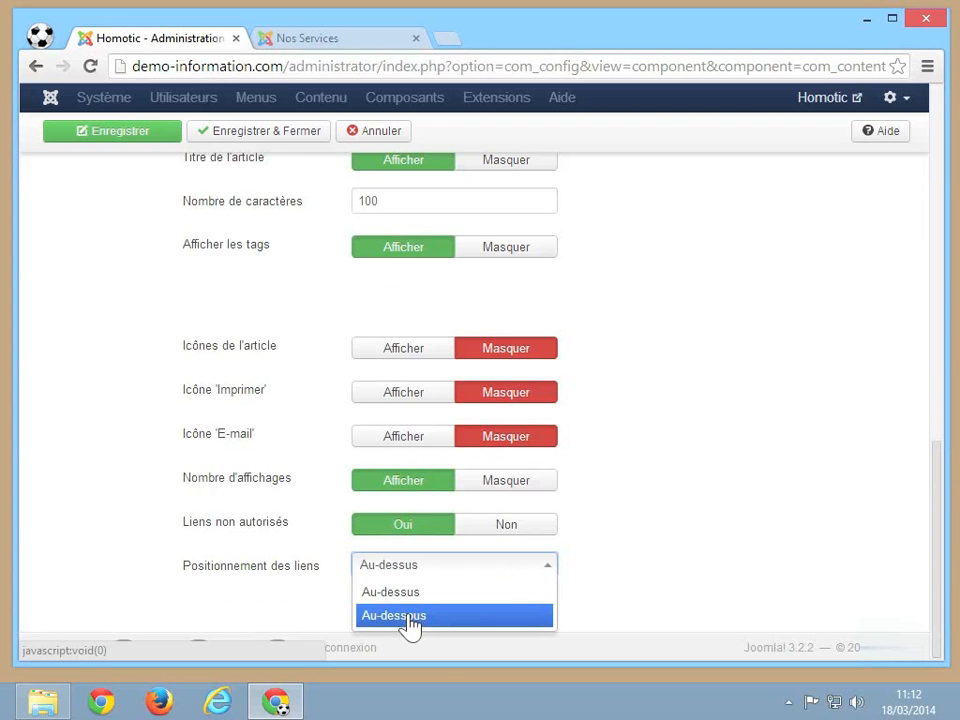
click(767, 399)
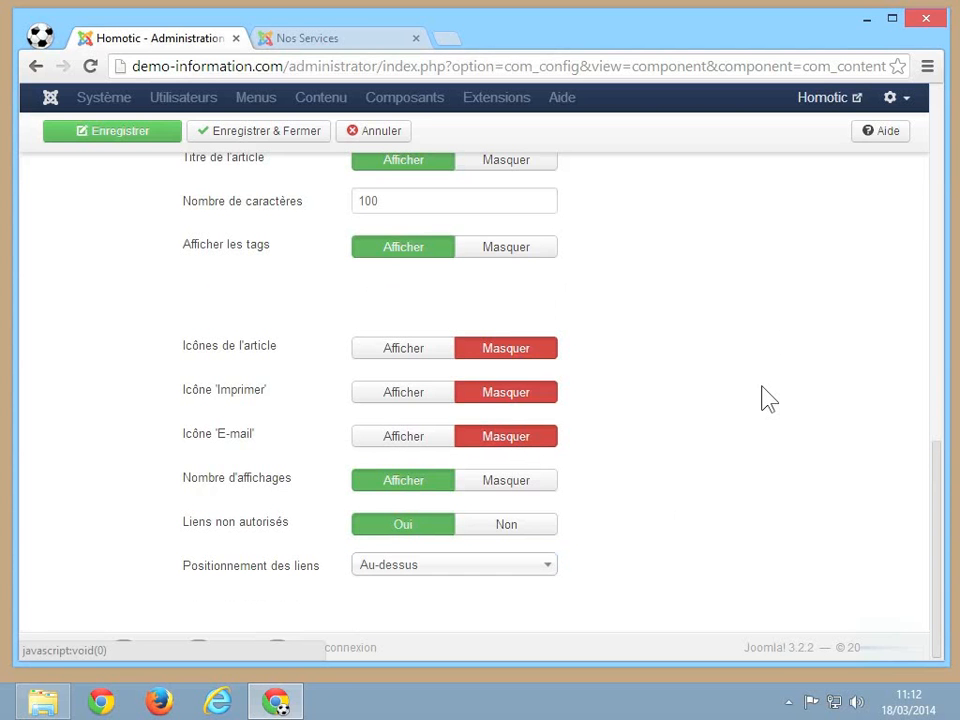
click(146, 141)
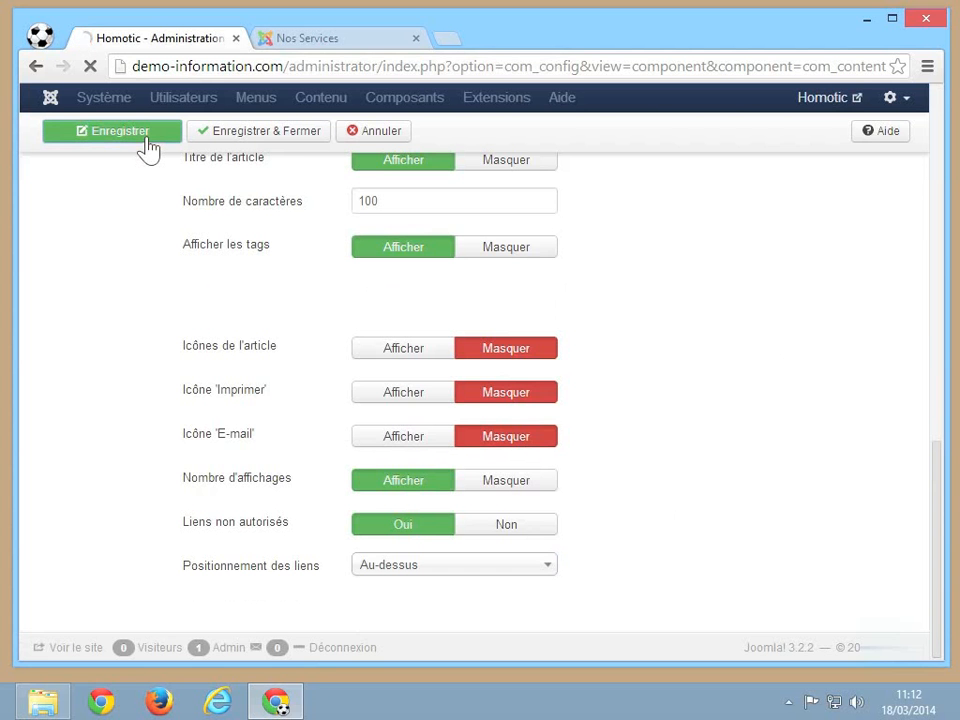
Reload the Nos Services page and examine its title, voting, icons and closing details, as well as the article on the Accueil page.
click(328, 42)
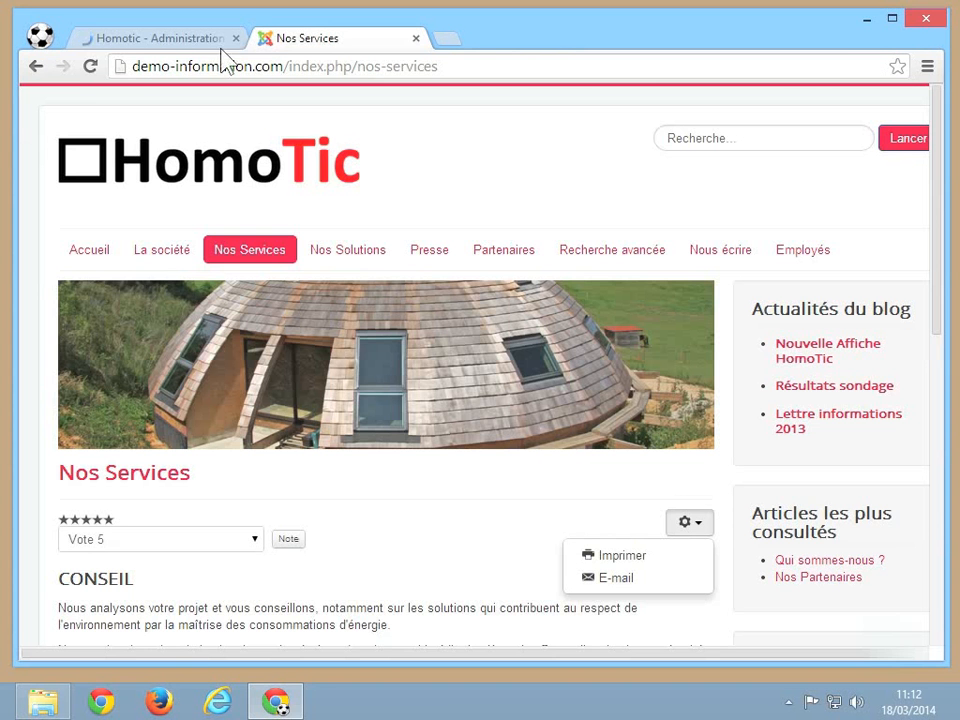
click(91, 68)
mouse_move(500, 252)
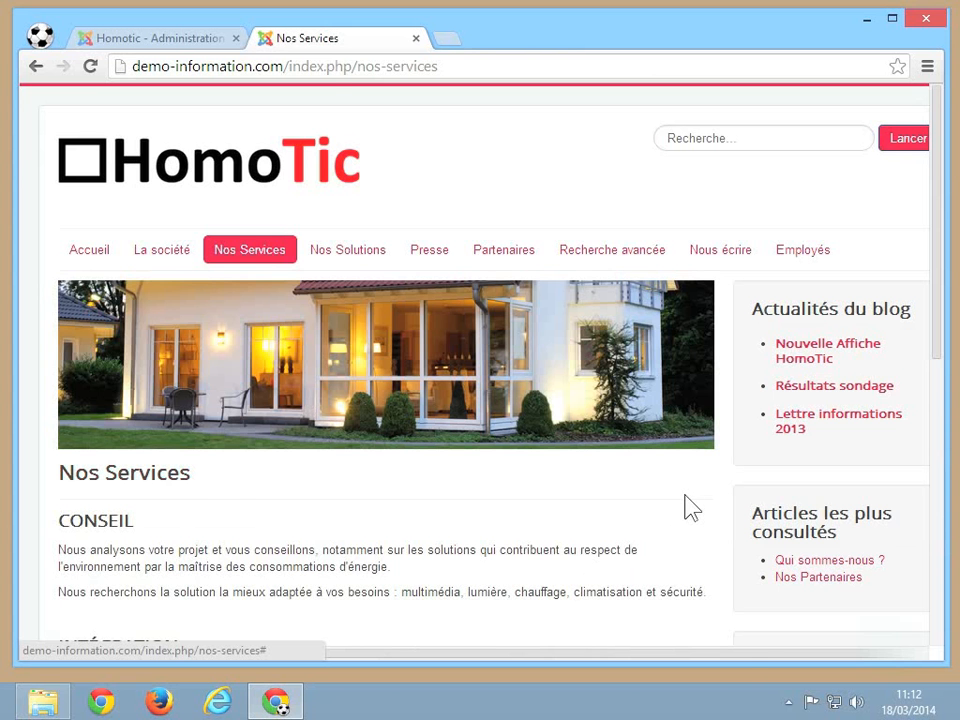
scroll(692, 508, down, 5)
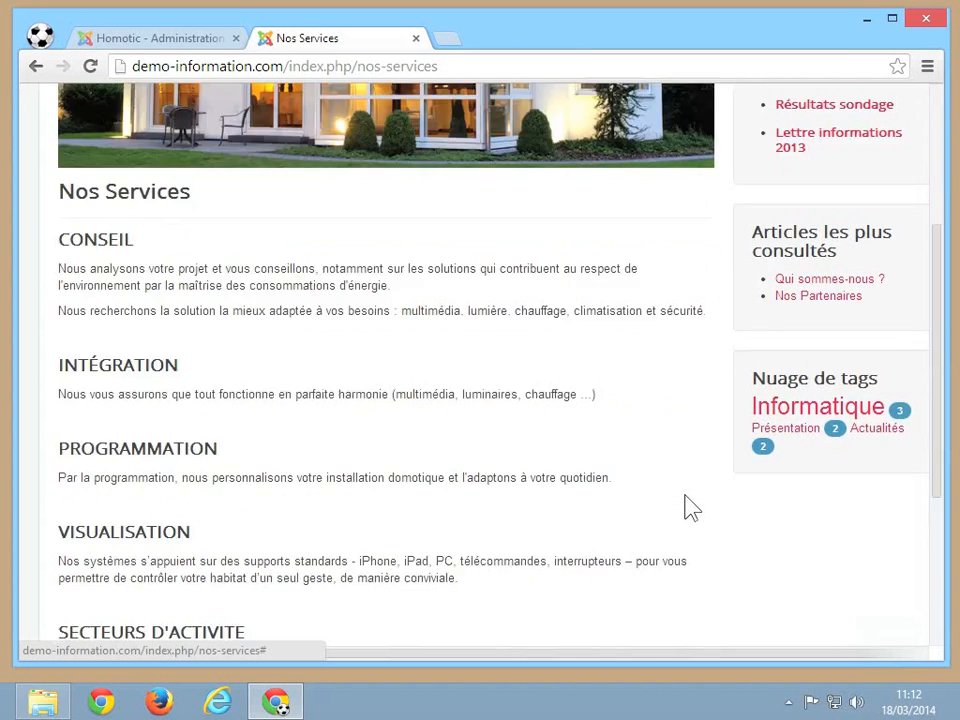
scroll(692, 508, down, 1)
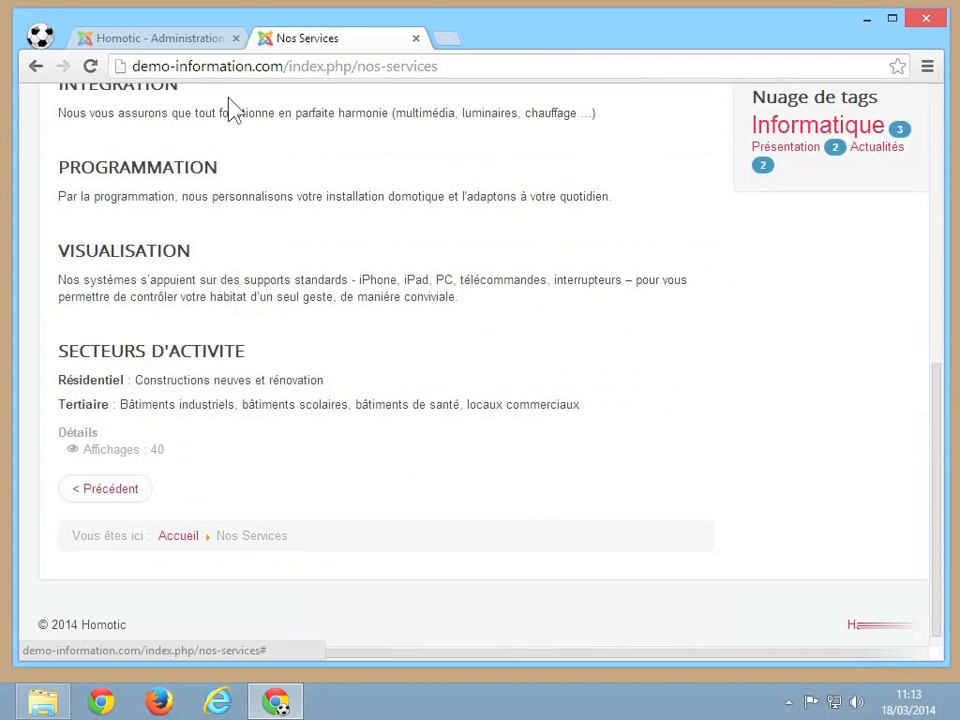
scroll(230, 108, up, 6)
click(72, 254)
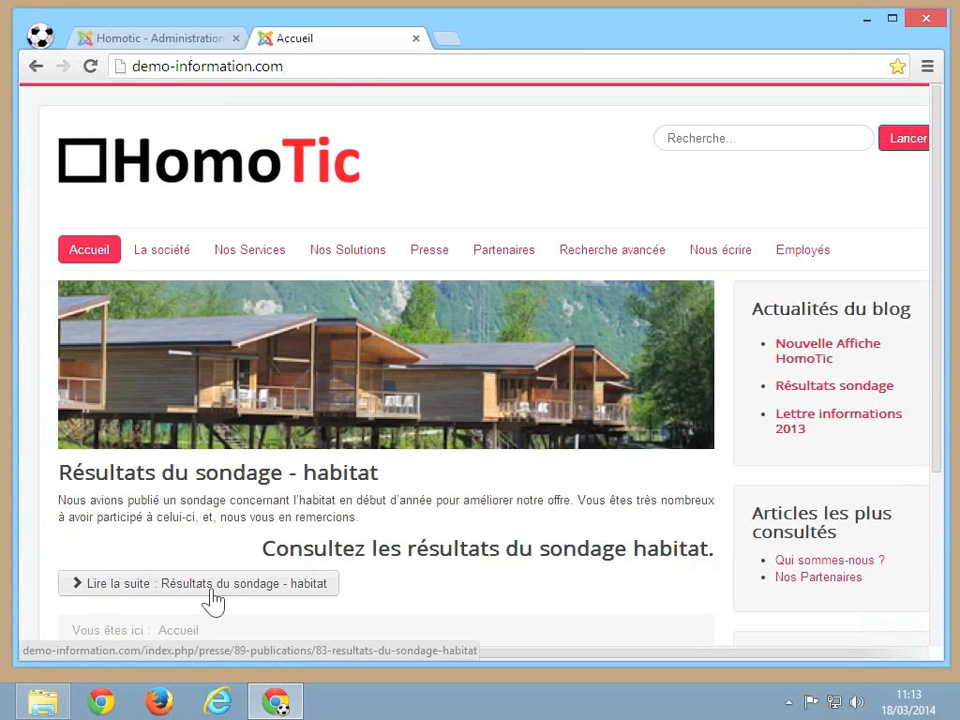
Search the article manager for "service" and open the Nos Services article for editing.
click(180, 40)
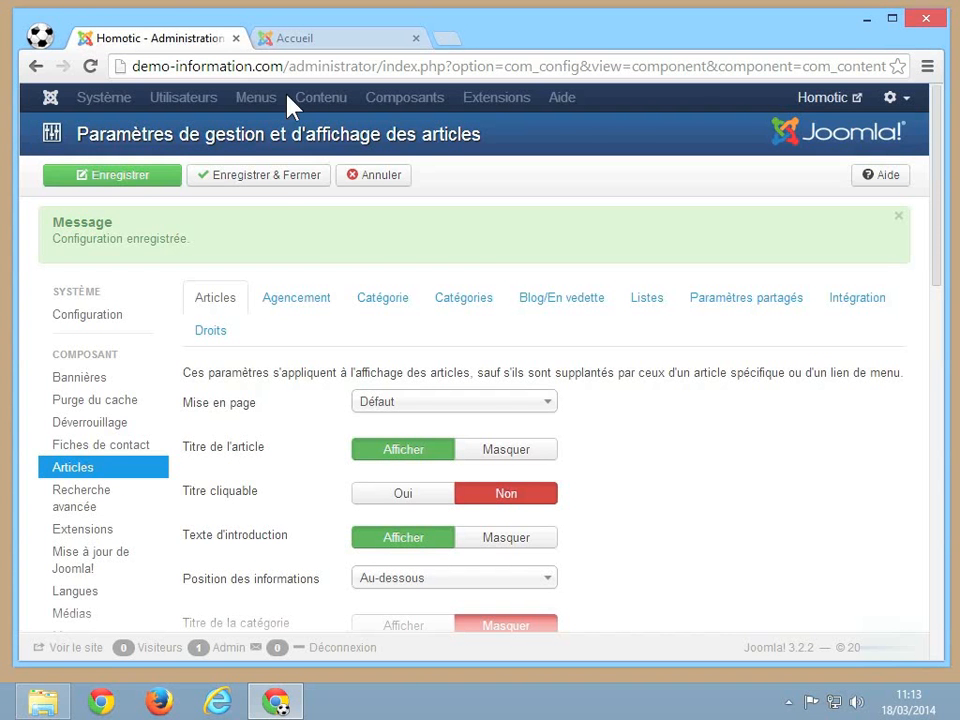
click(295, 185)
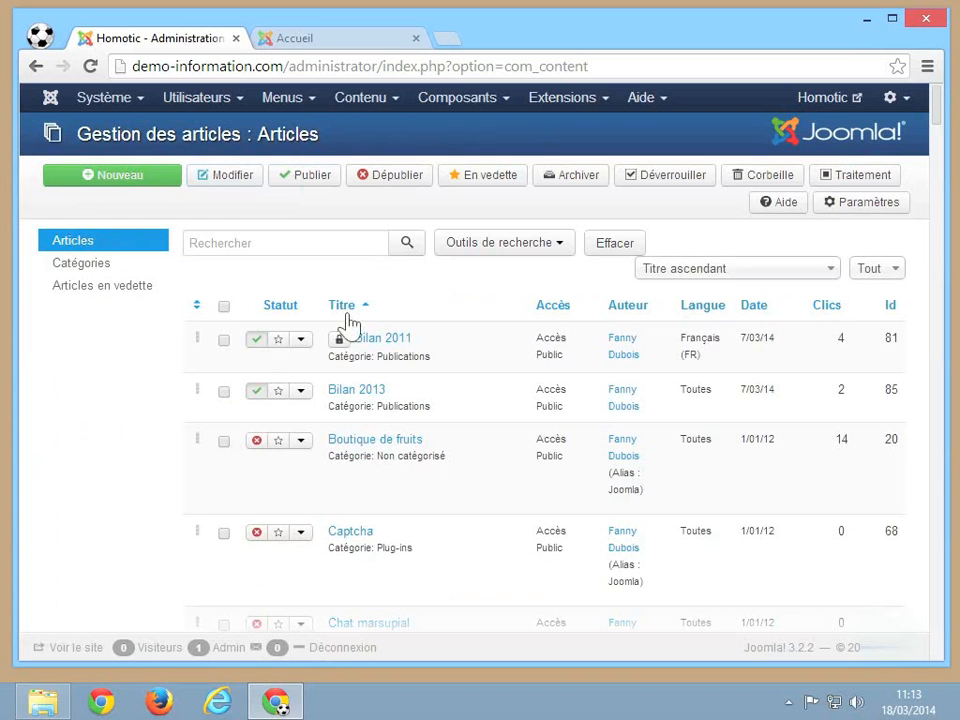
click(317, 255)
text(se)
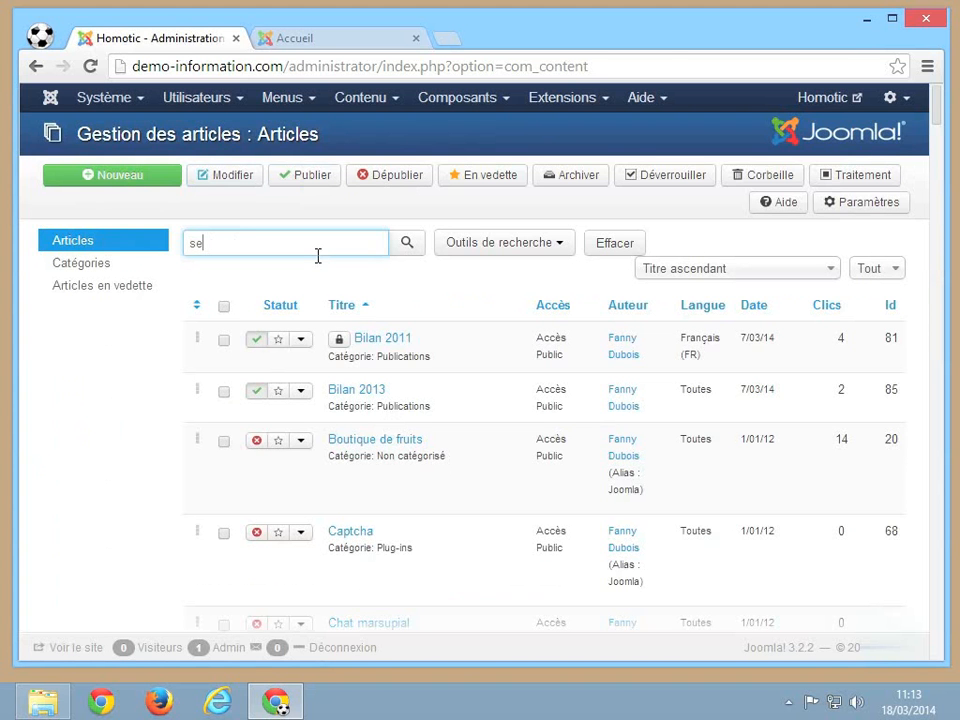
text(rvice)
key(Return)
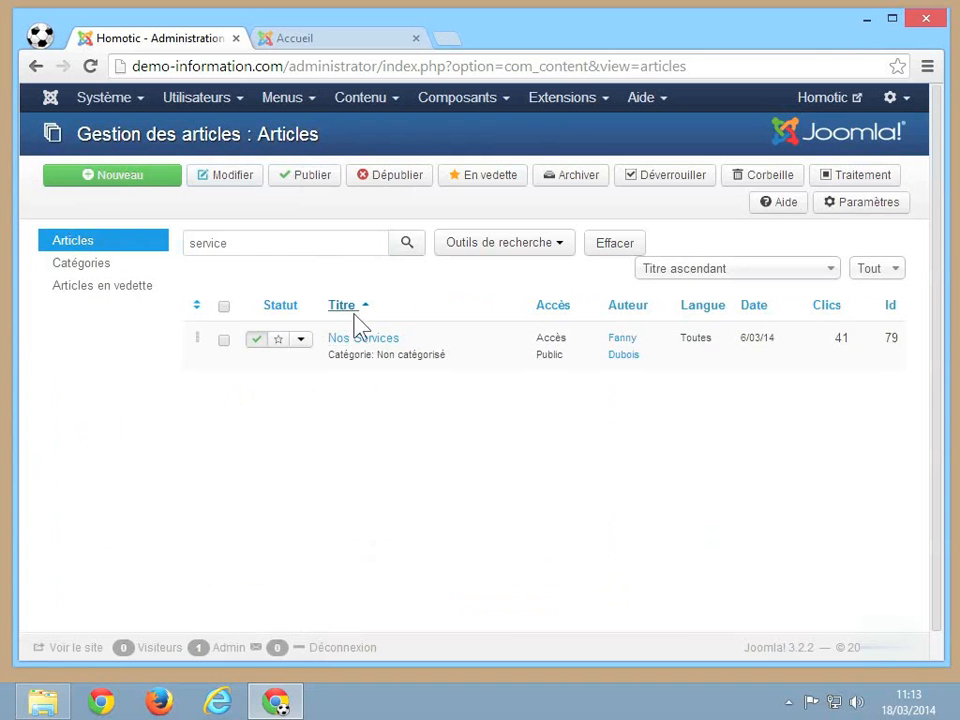
click(356, 339)
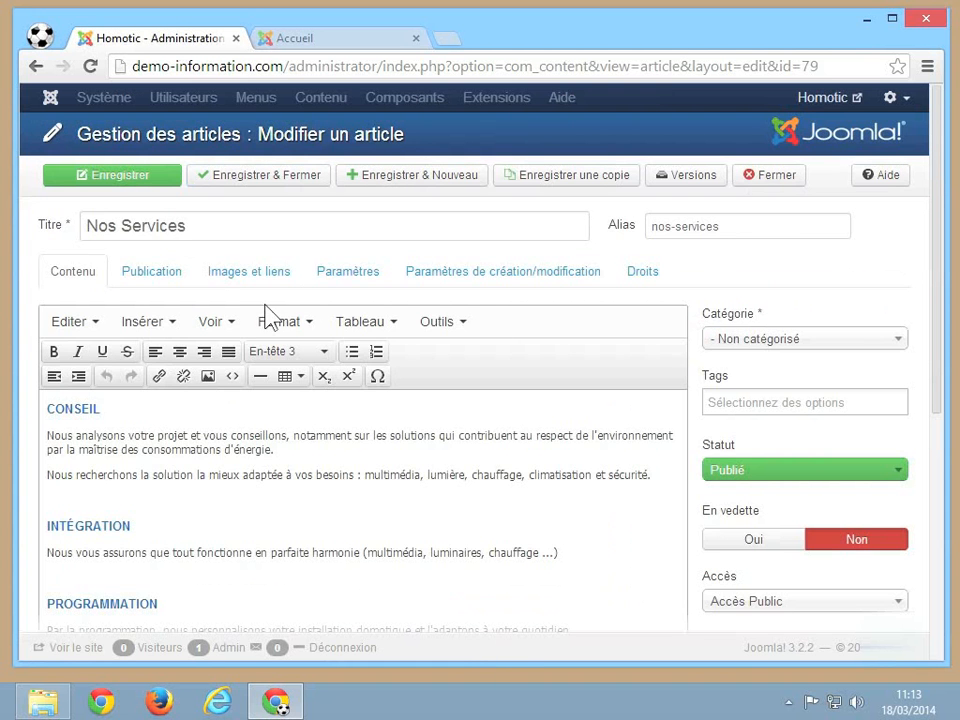
Set Auteur de l'article to Afficher in the display parameters of the Nos Services article.
click(338, 284)
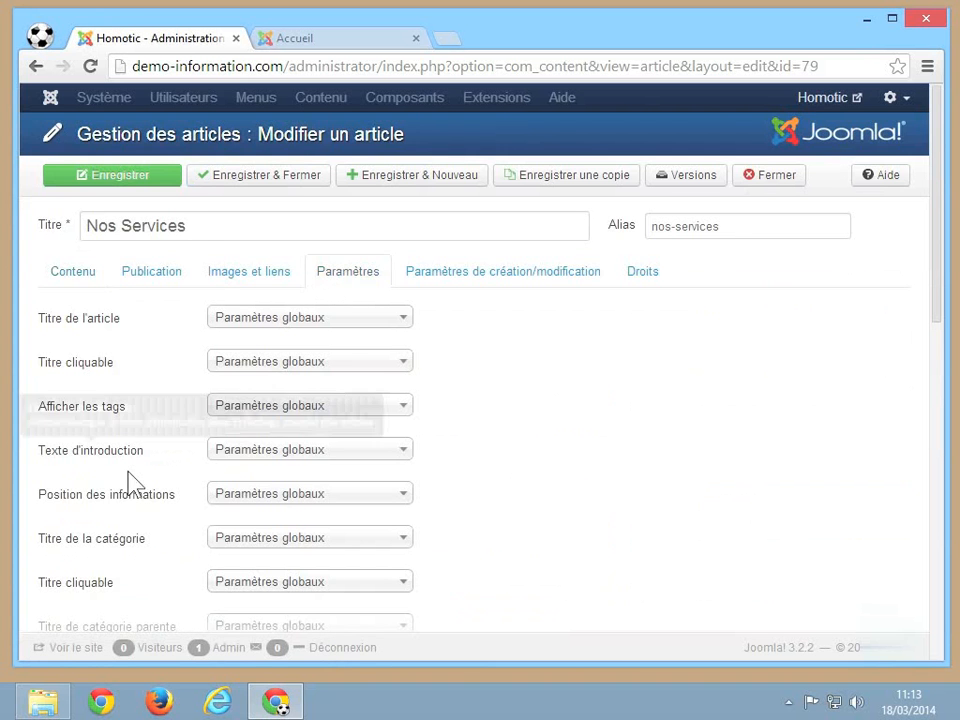
scroll(128, 484, down, 2)
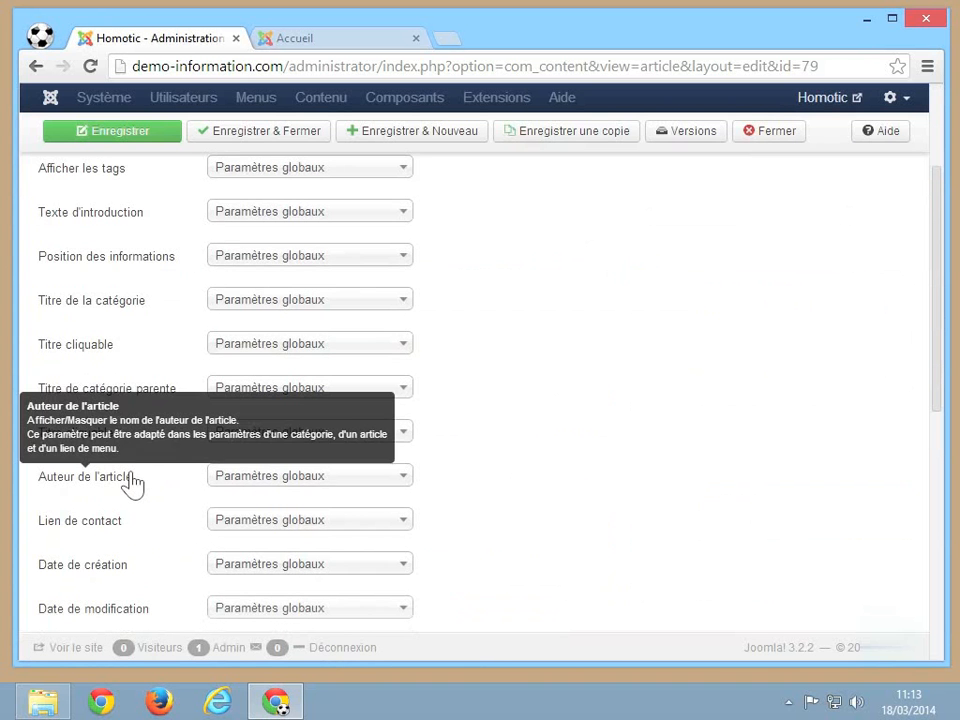
scroll(133, 485, down, 1)
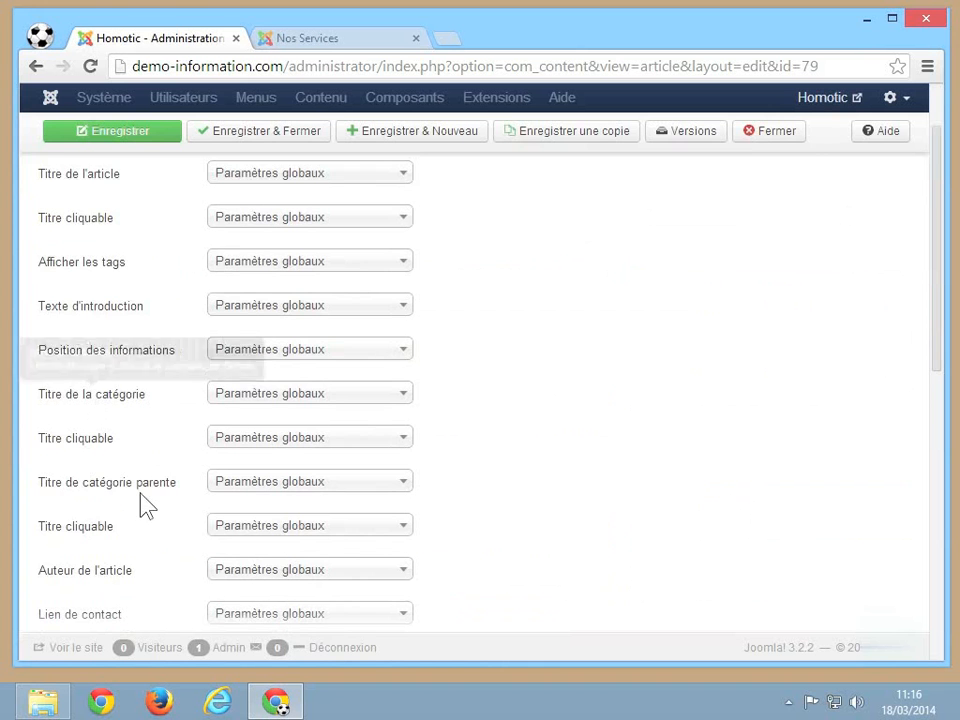
scroll(145, 505, down, 2)
mouse_move(135, 382)
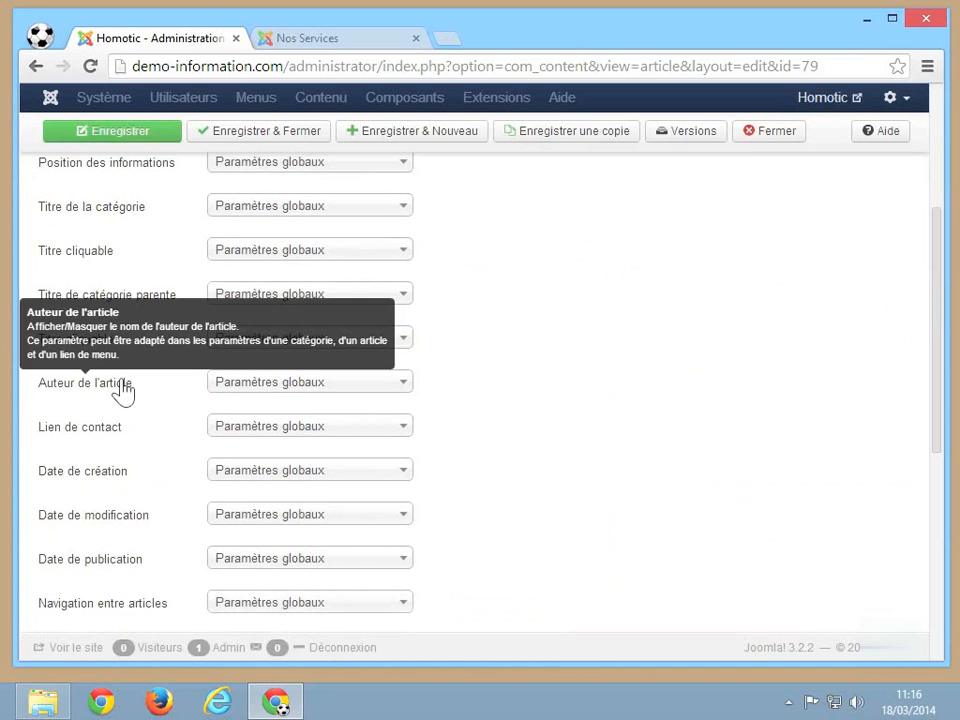
click(313, 388)
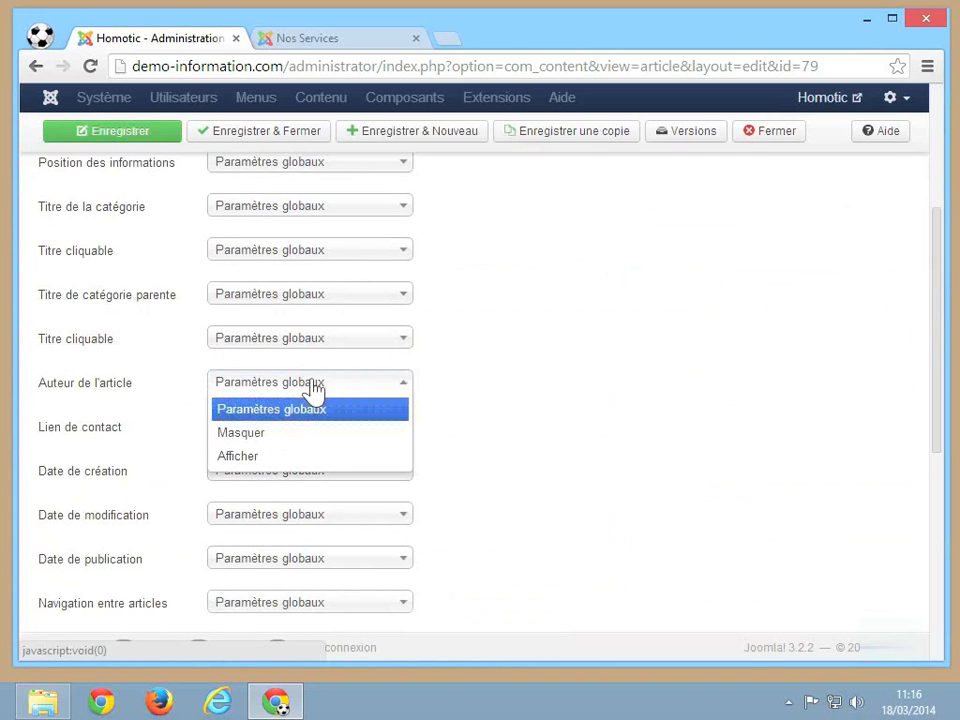
click(259, 458)
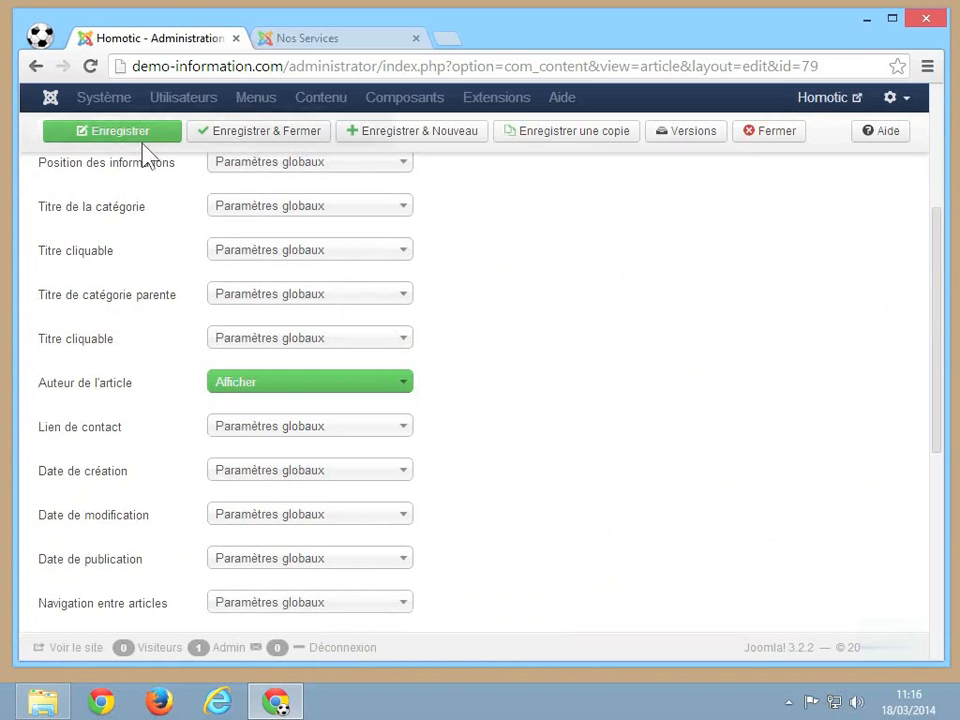